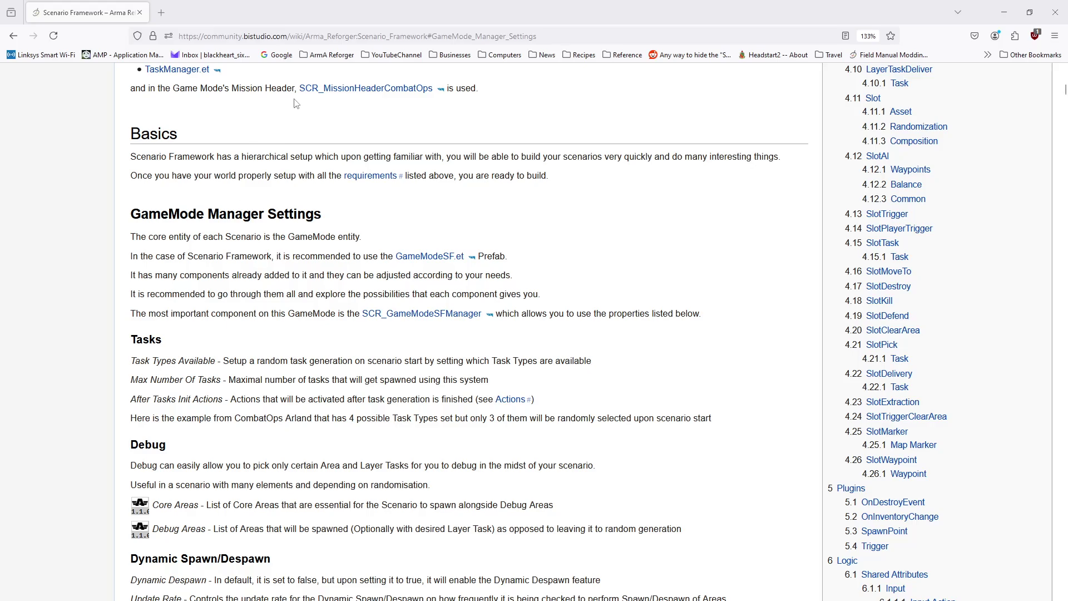
Step: Go to the Basics section of the Scenario Framework wiki page
scroll(599, 140, "up", 15)
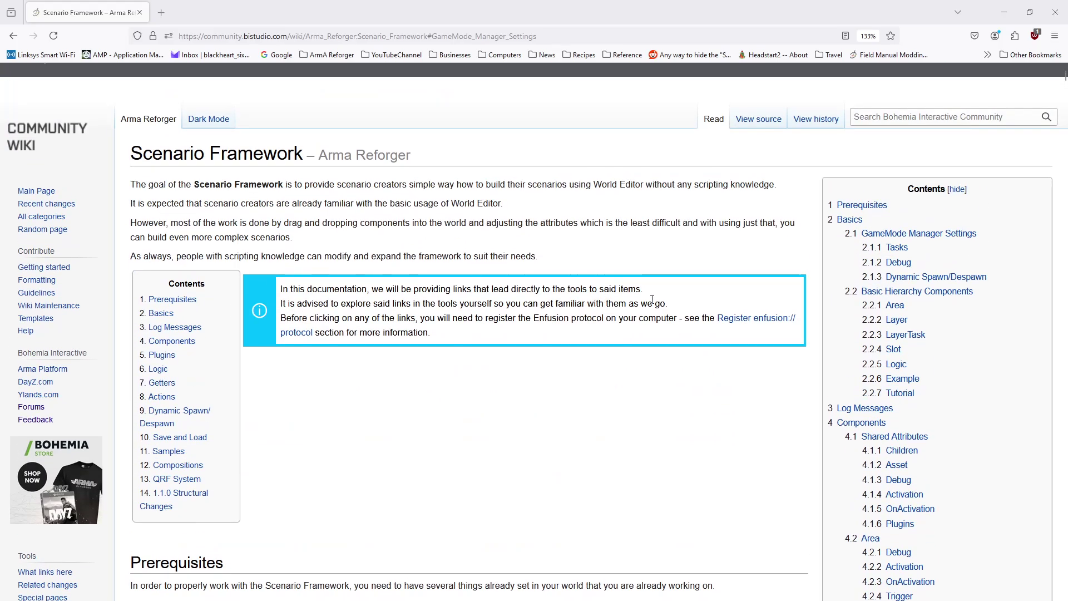
left_click(850, 220)
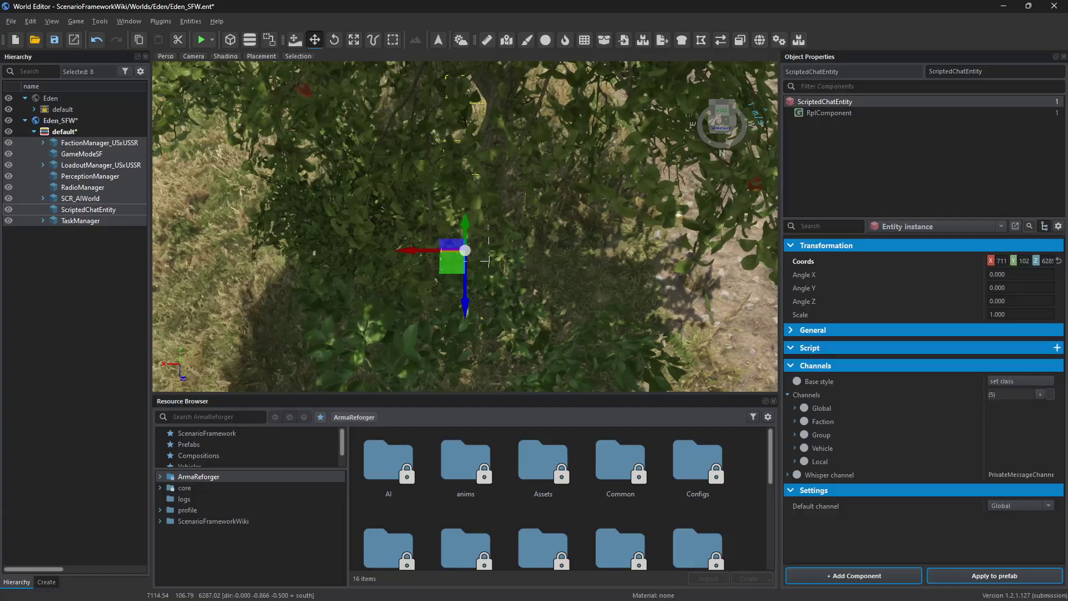
Step: In World Editor, select the GameModeSF entity and review its full component list, resizing the list as needed
left_click(78, 156)
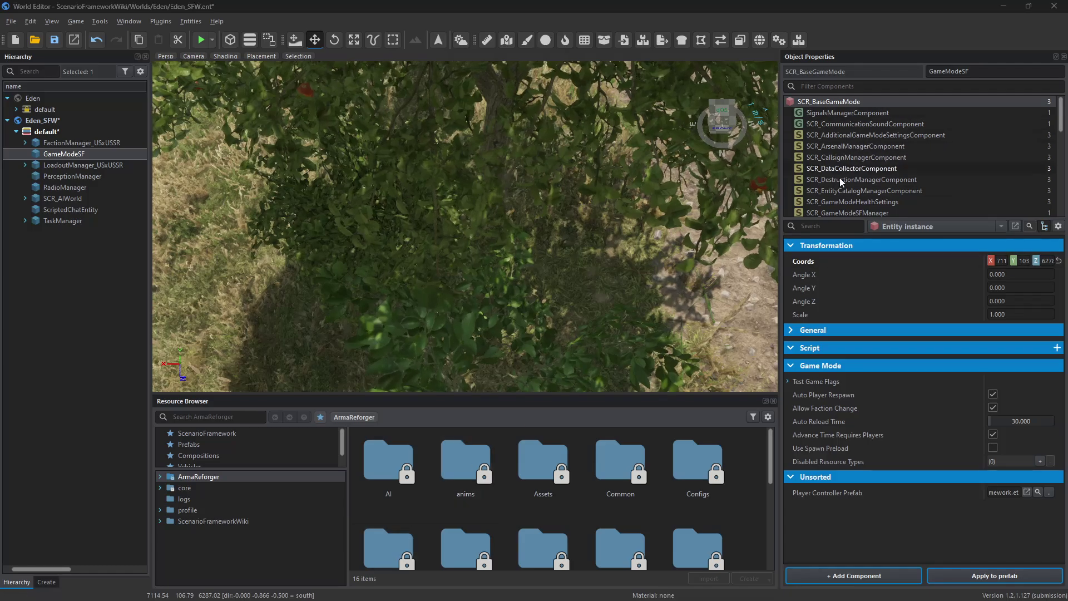
key("alt+Tab")
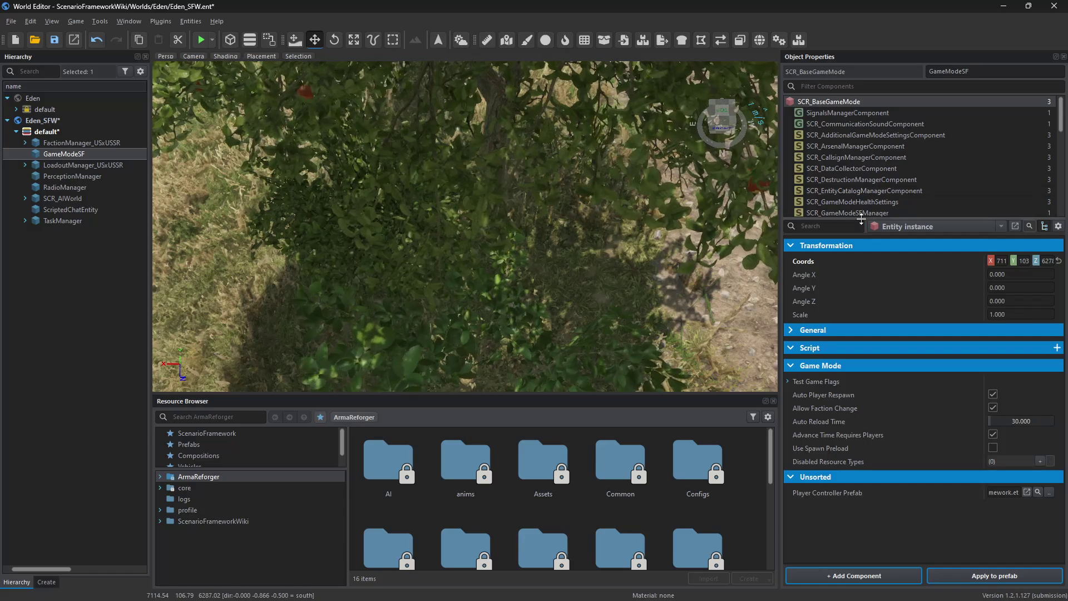
left_click_drag(876, 257, 871, 486)
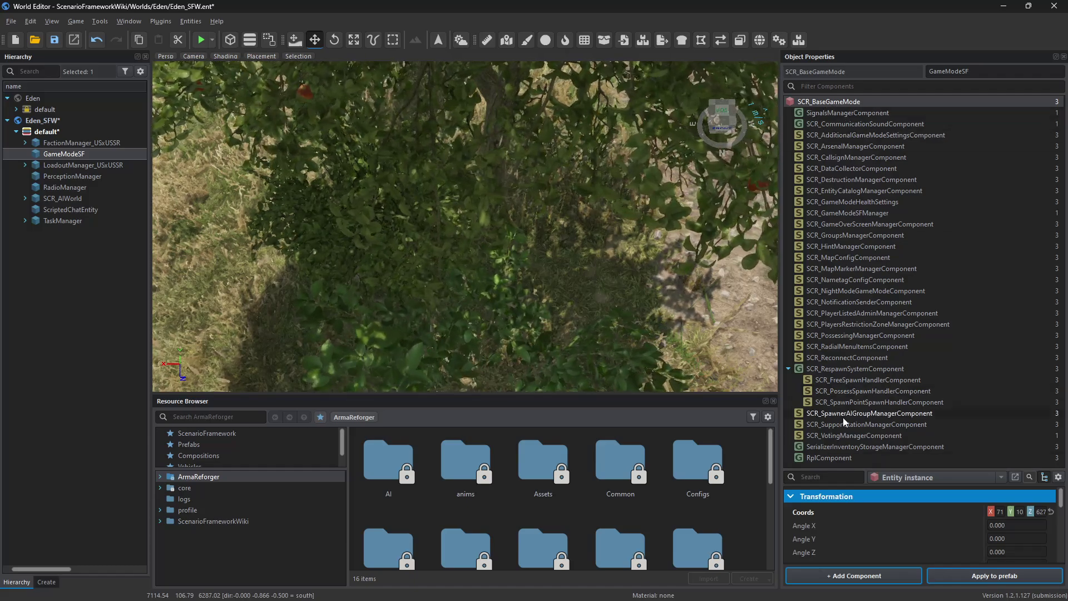
left_click_drag(851, 469, 869, 111)
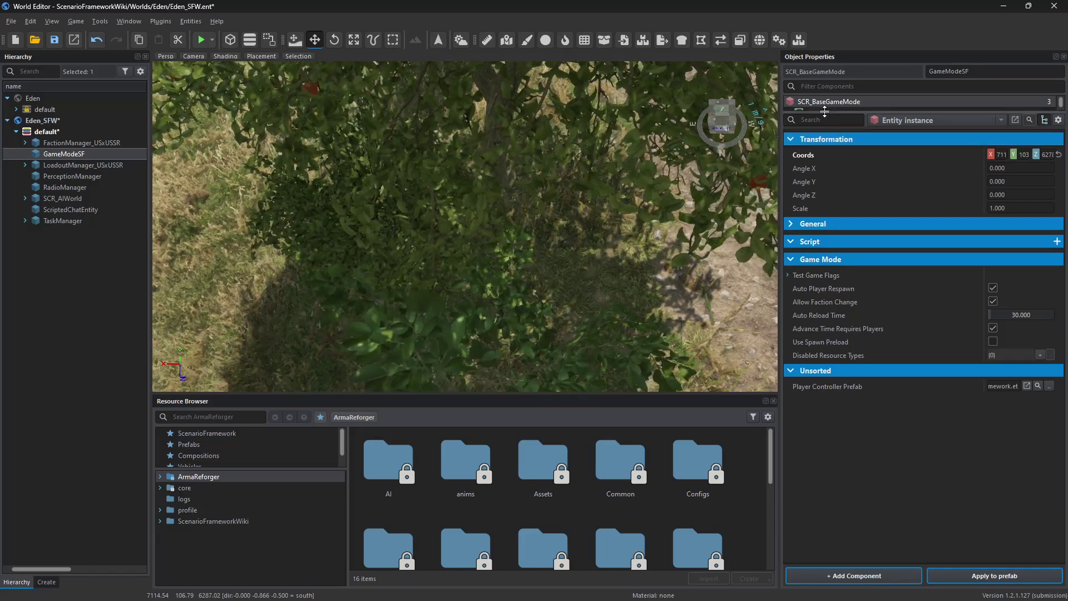
left_click_drag(823, 110, 823, 179)
Step: Look through the GameModeSF components and show the properties of SCR_GameModeSFManager
left_click(834, 146)
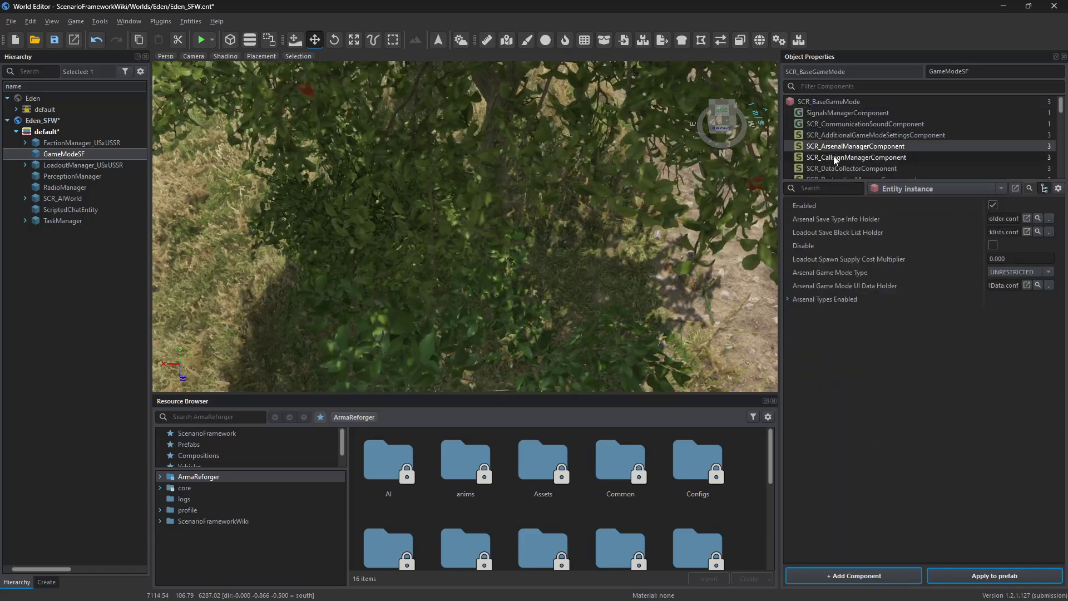
left_click(834, 157)
left_click(853, 168)
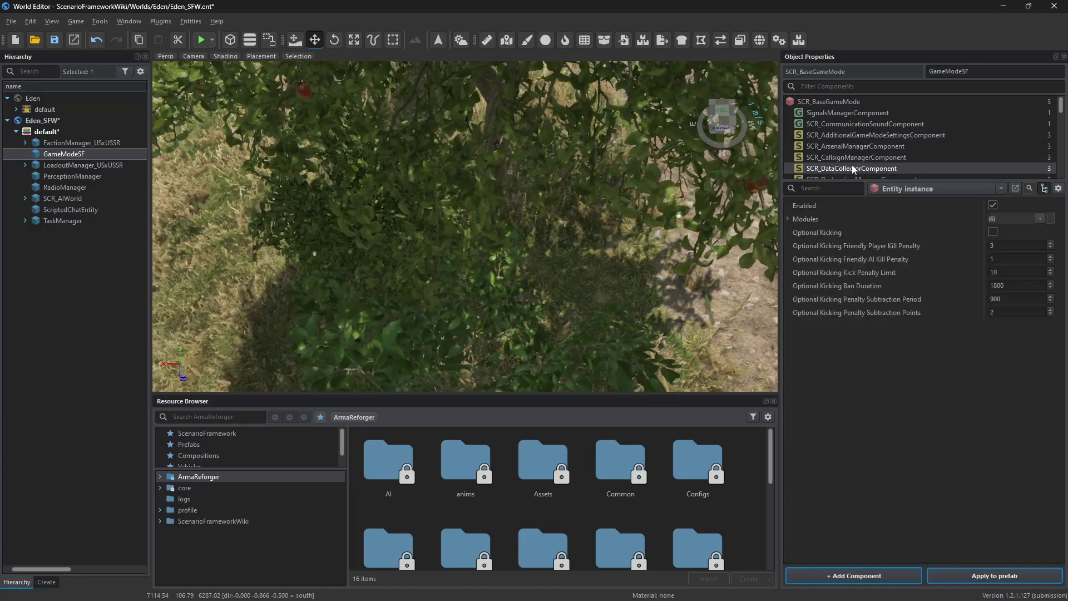
scroll(853, 168, "down", 2)
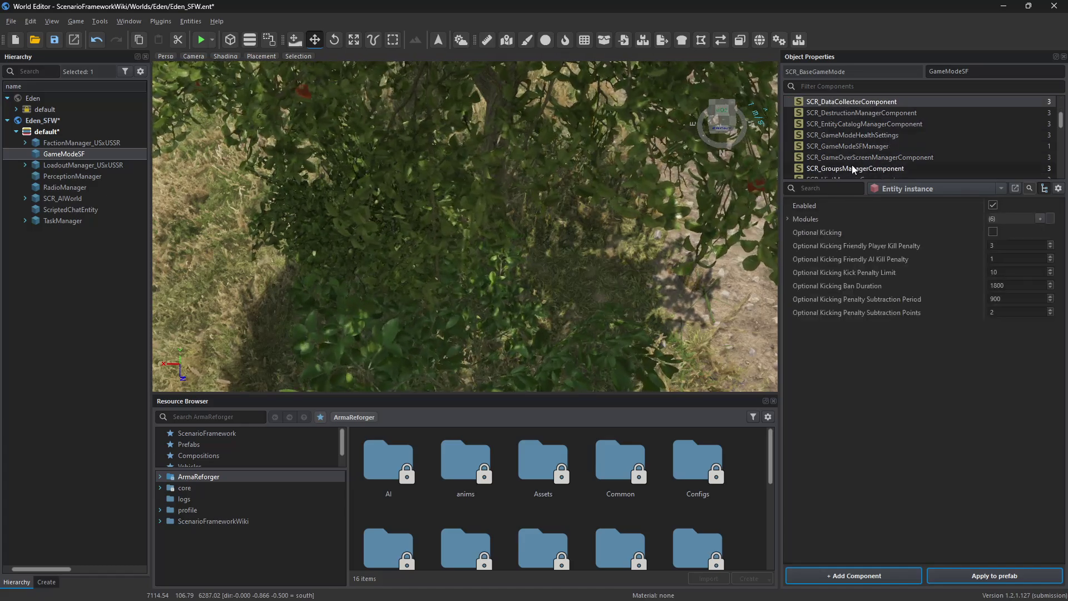
left_click(829, 148)
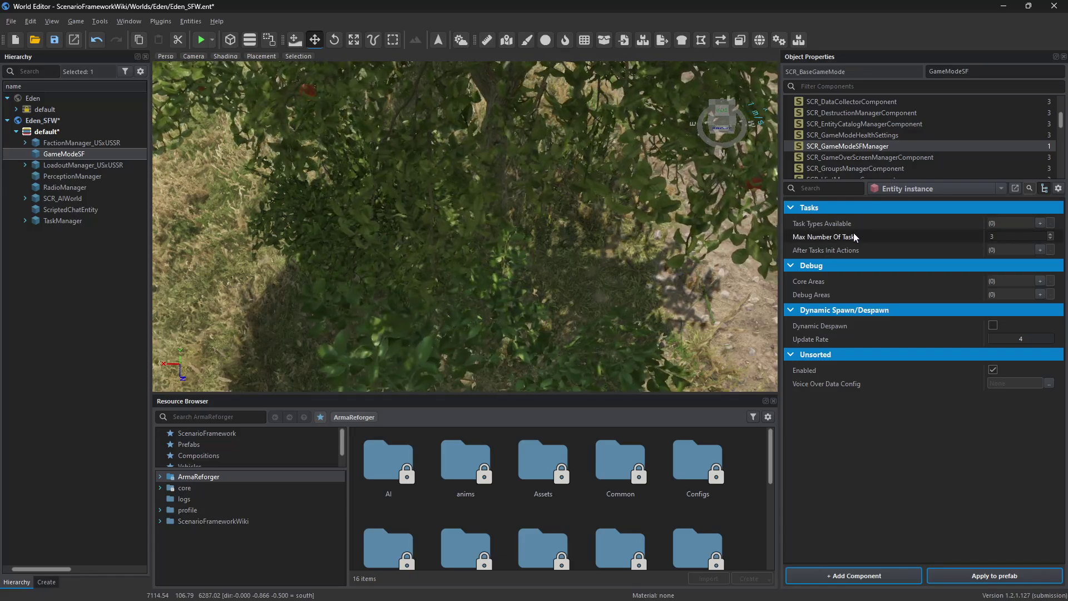
Step: Switch to the Scenario Framework wiki and read the Tasks, Debug and Dynamic Spawn/Despawn descriptions under GameMode Manager Settings
key("alt+Tab")
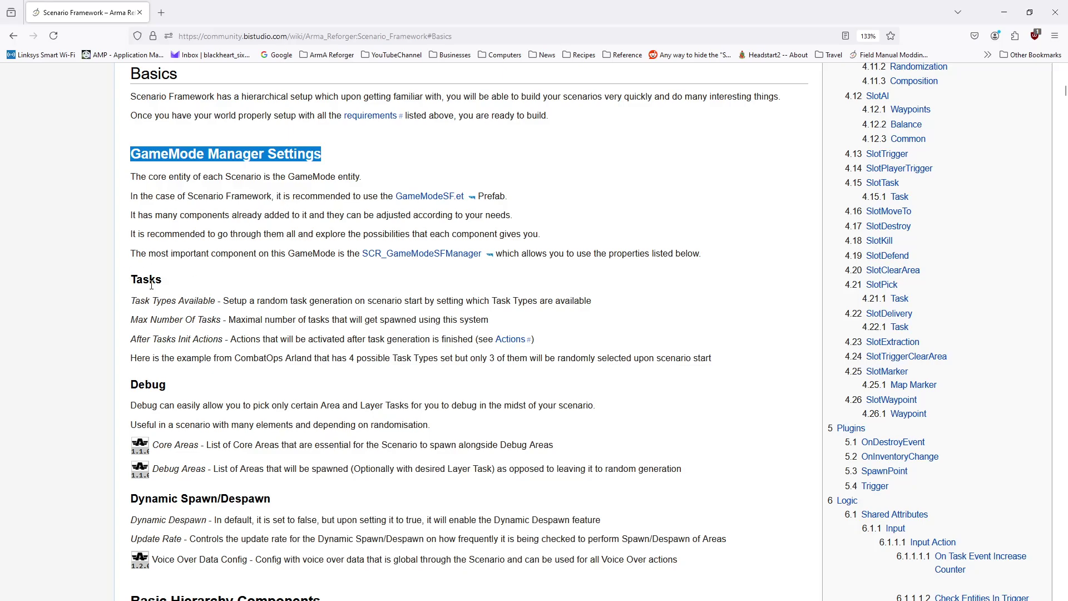
scroll(146, 396, "down", 3)
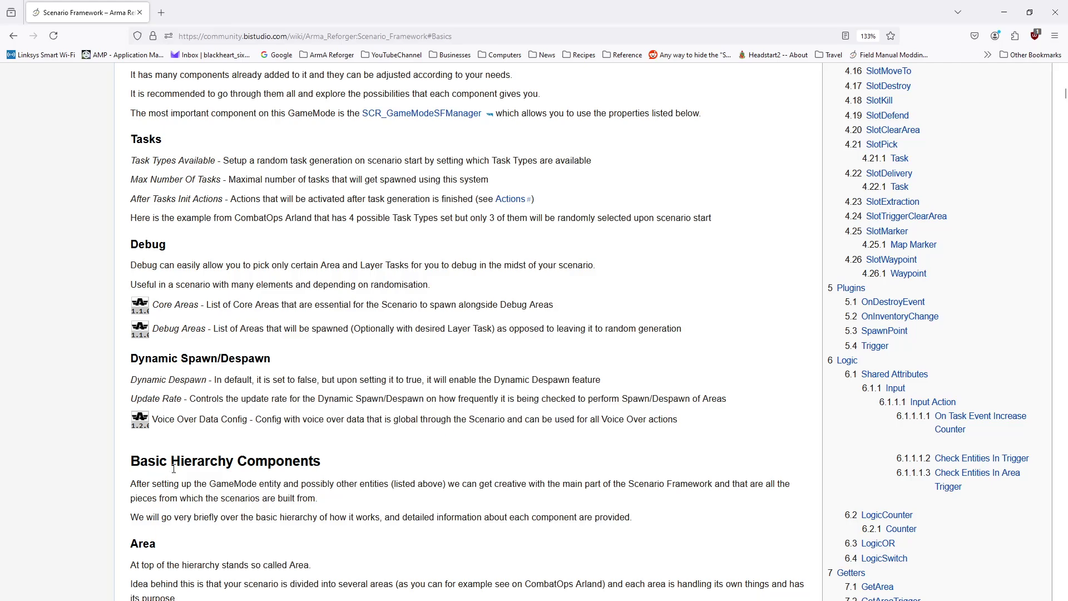
scroll(201, 443, "down", 4)
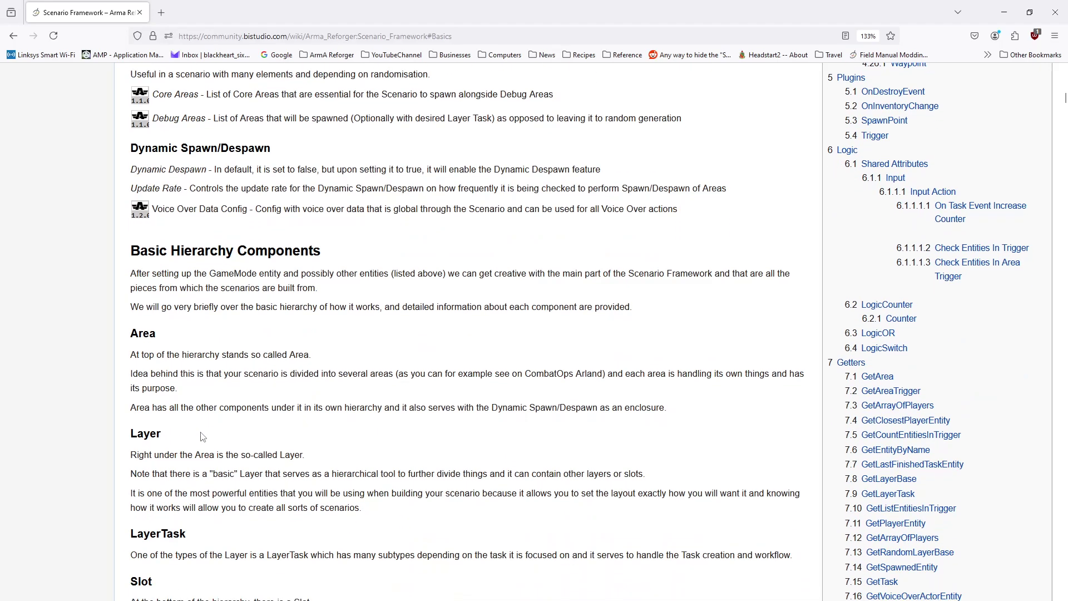
scroll(203, 437, "up", 4)
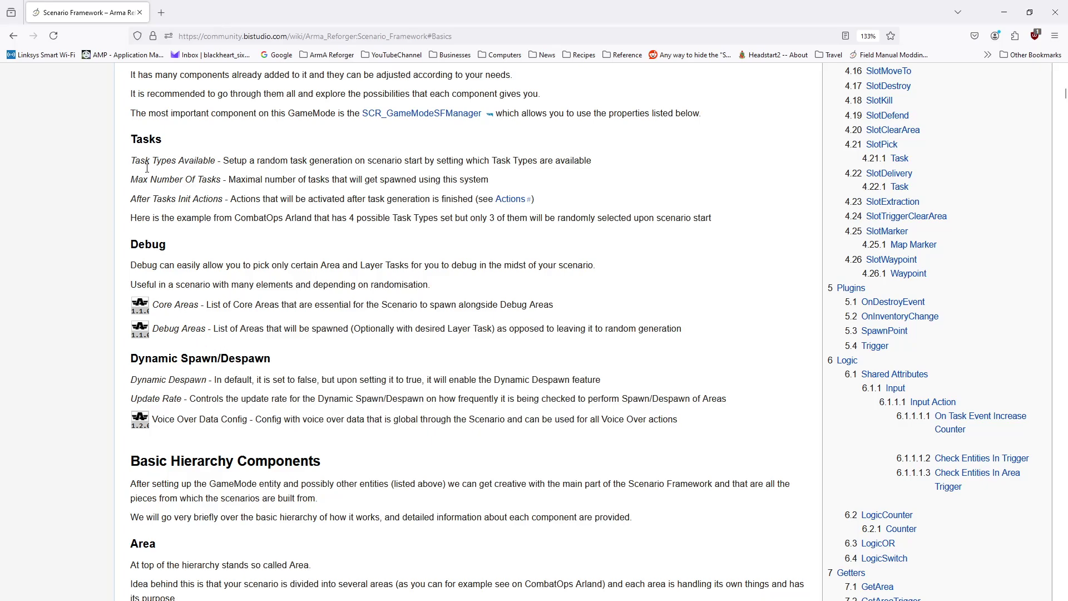
scroll(204, 291, "up", 1)
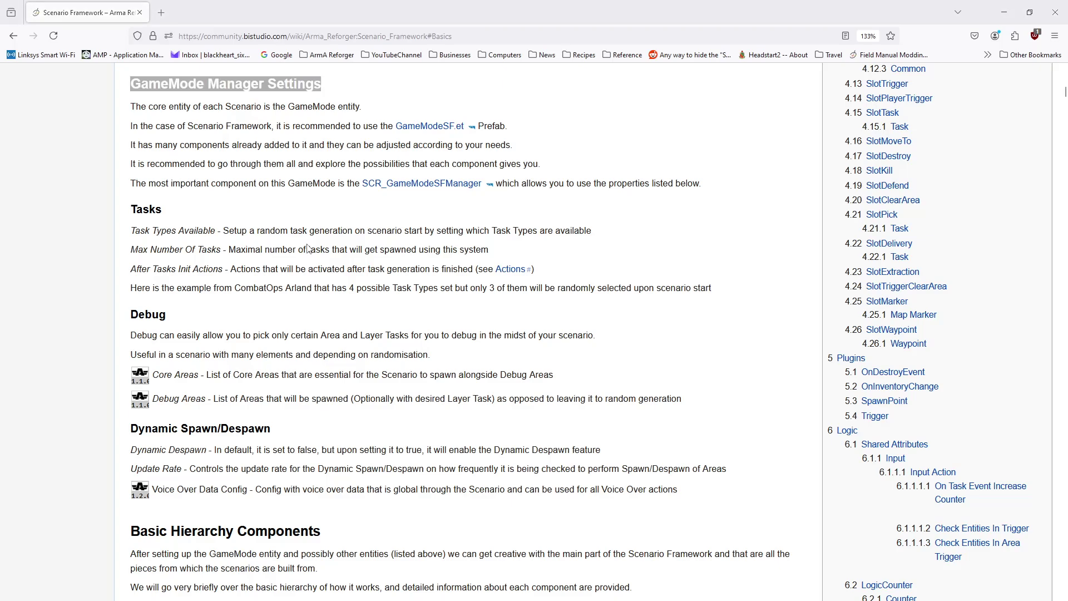
Step: Back in World Editor, add a first entry to Task Types Available and set its Type Of Task to DELIVER
key("alt+Tab")
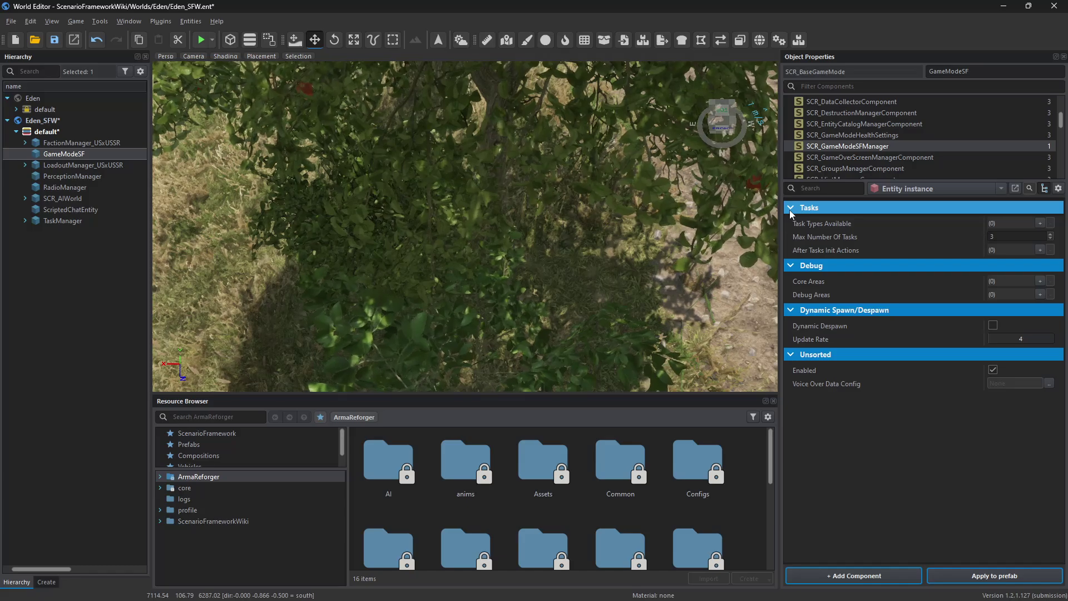
left_click(989, 236)
type("3")
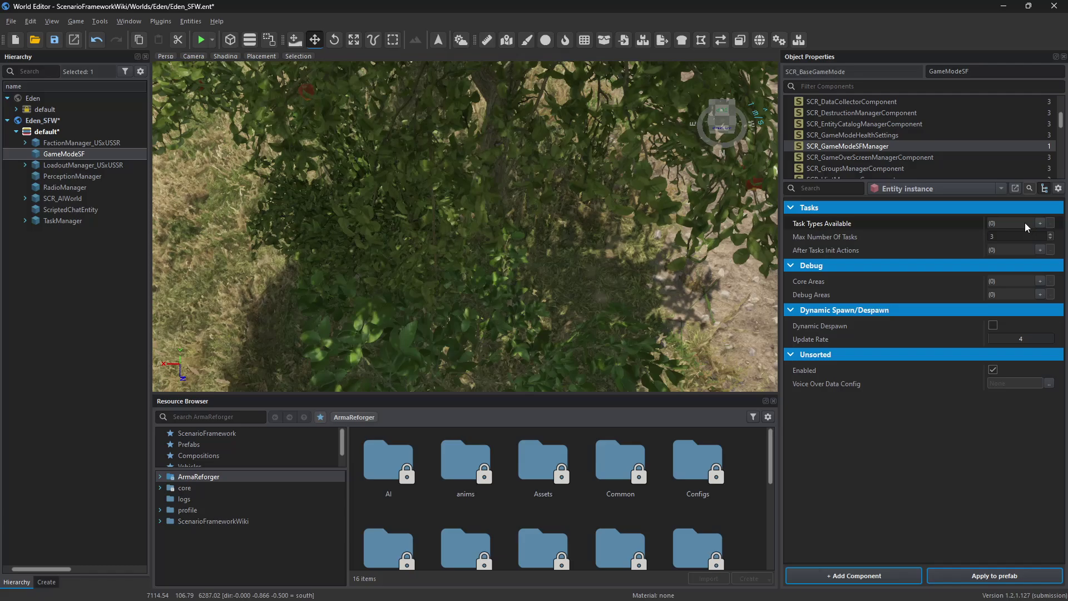
left_click(1039, 222)
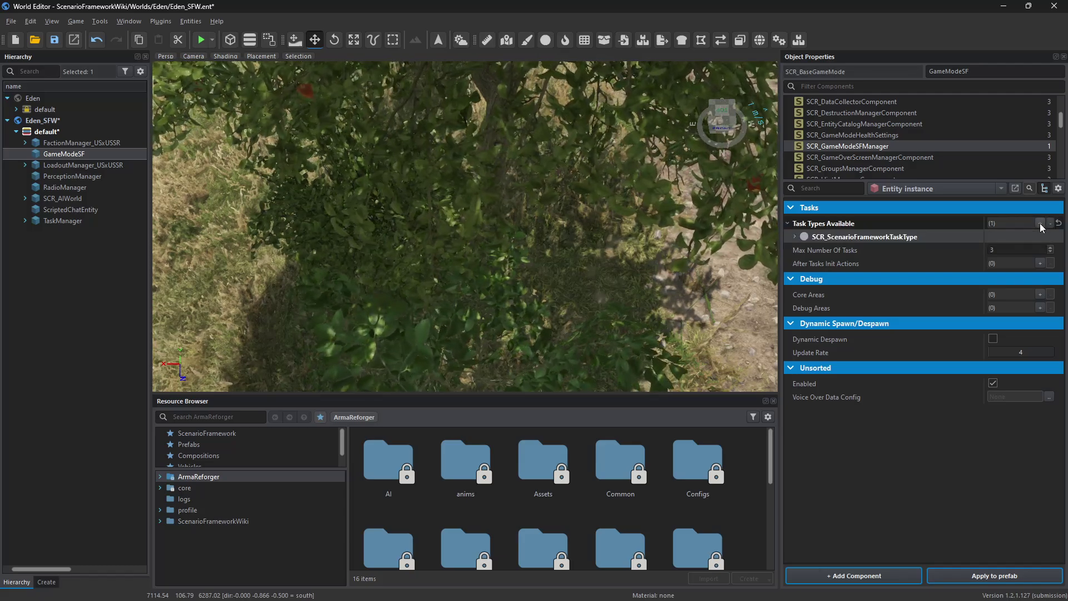
left_click(795, 237)
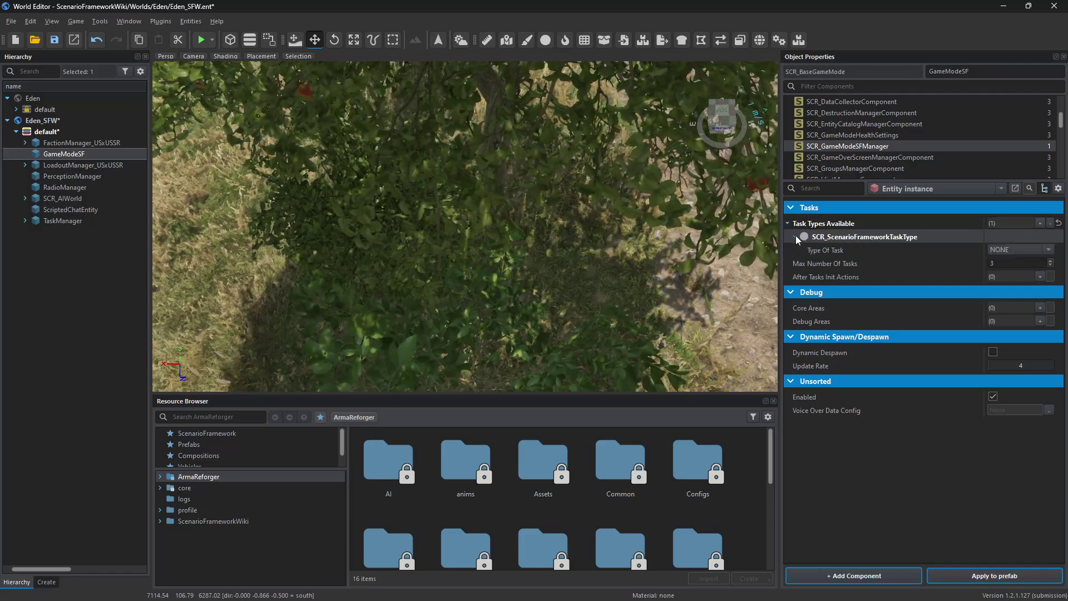
left_click_drag(984, 245, 924, 245)
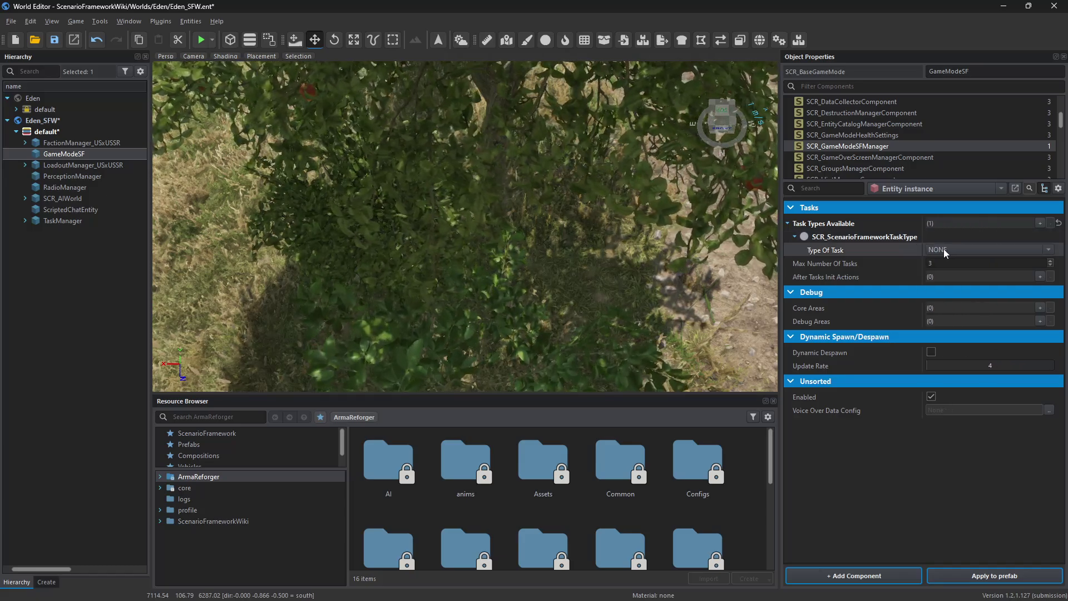
left_click(943, 248)
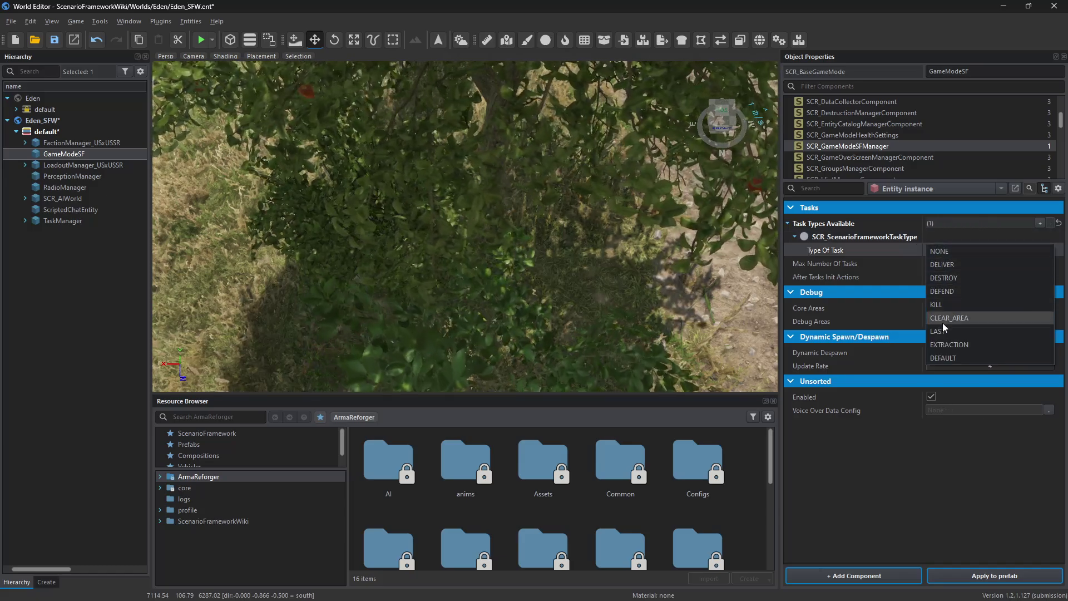
left_click(942, 265)
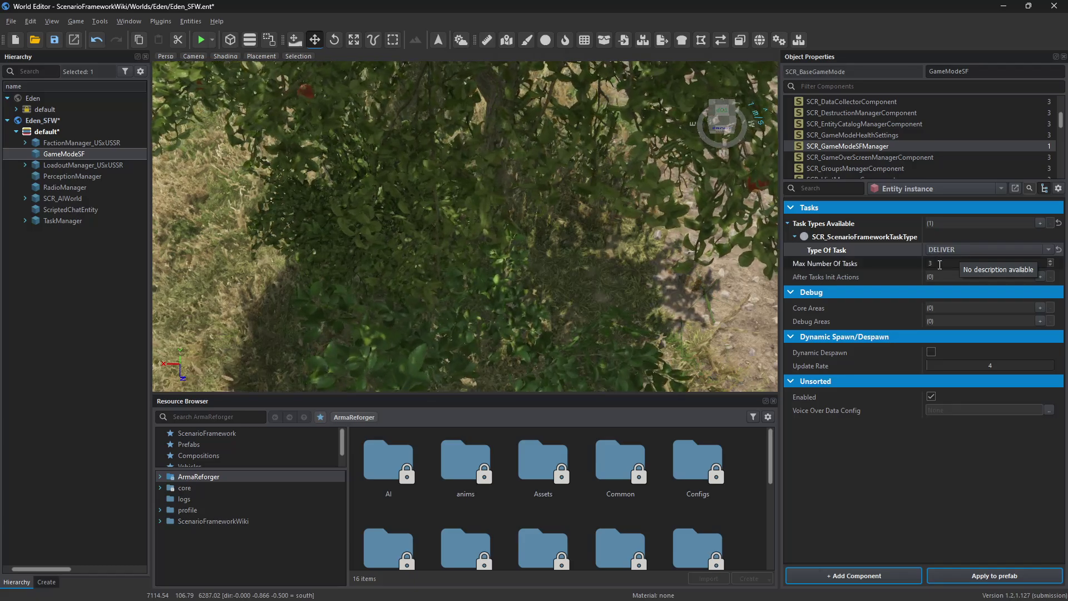
Step: Add a second entry to Task Types Available and set its Type Of Task to DESTROY
left_click(937, 264)
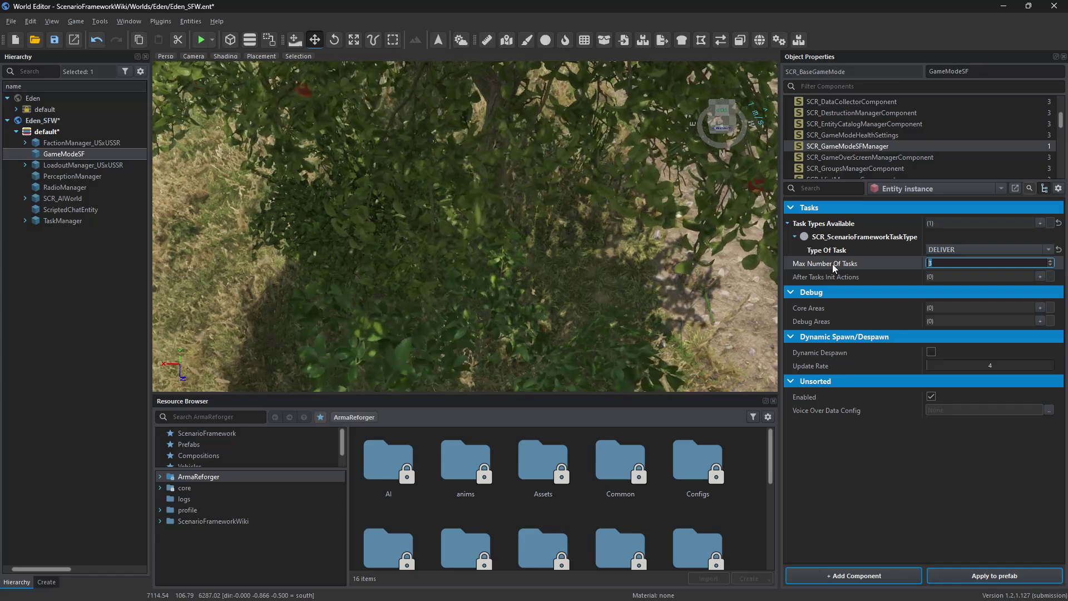
left_click(946, 256)
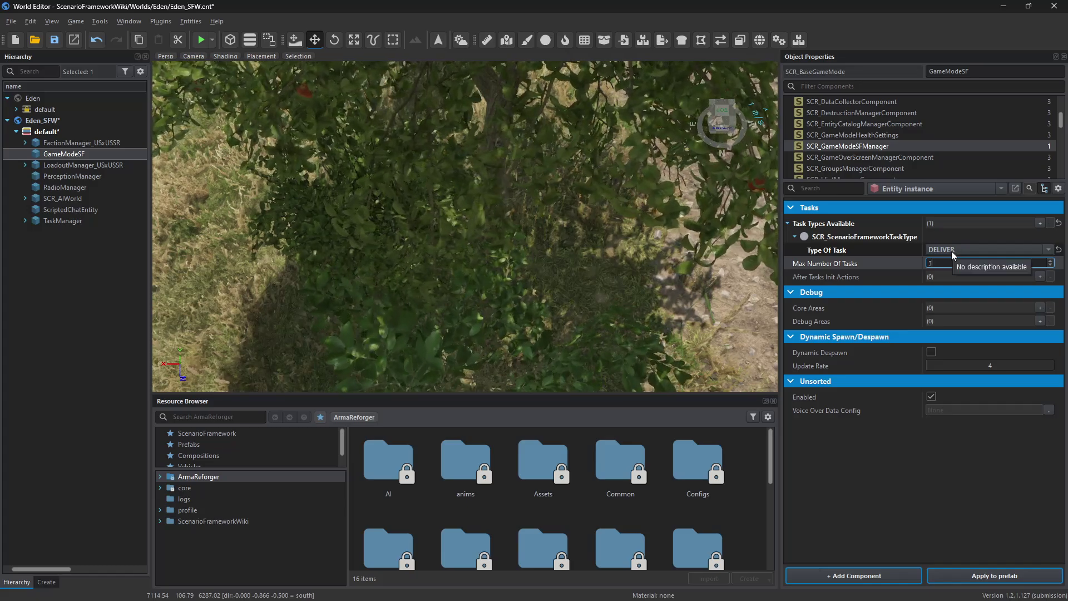
left_click(1040, 223)
left_click(794, 263)
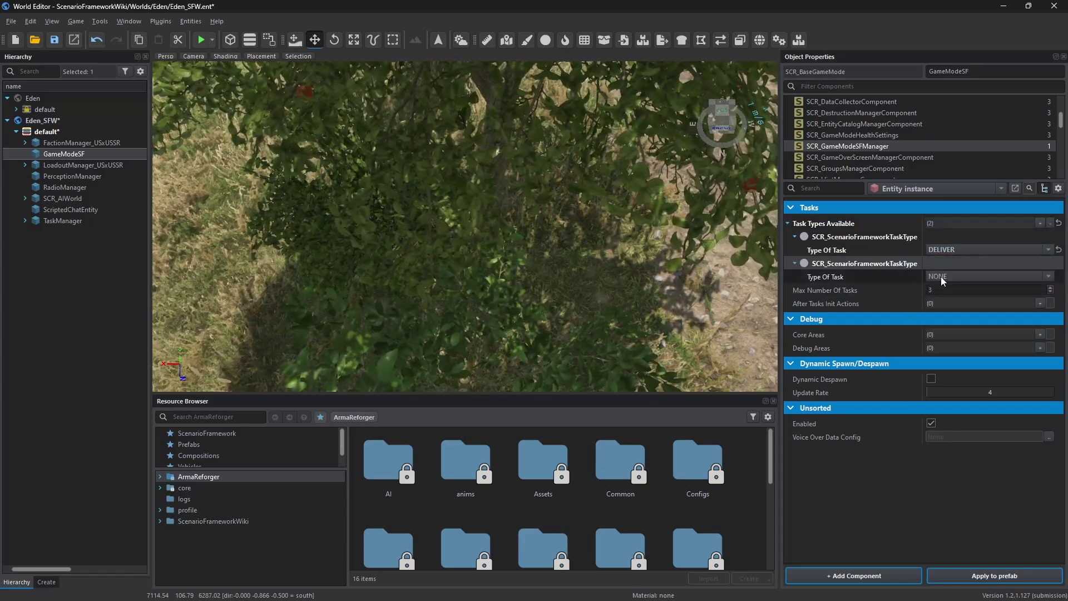
left_click(943, 276)
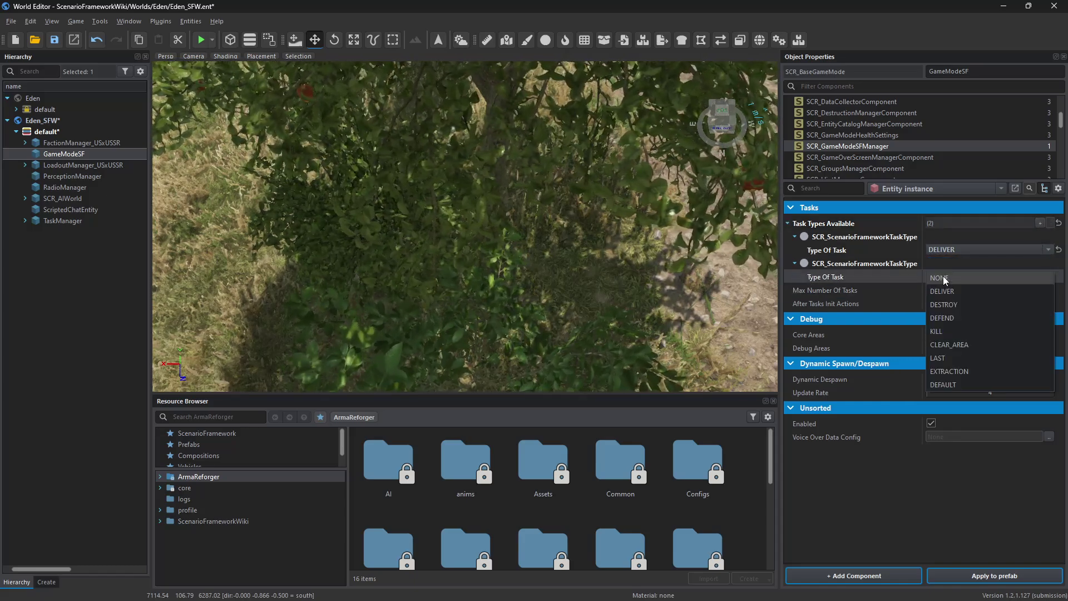
left_click(946, 304)
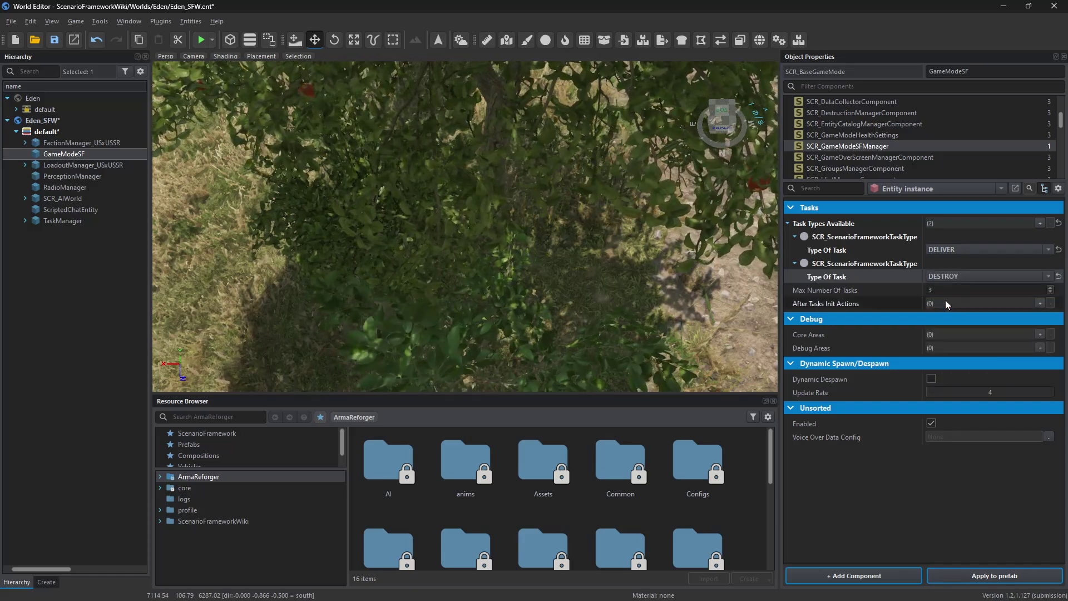
Step: Add a third entry to Task Types Available and set its Type Of Task to DEFEND
left_click(1039, 223)
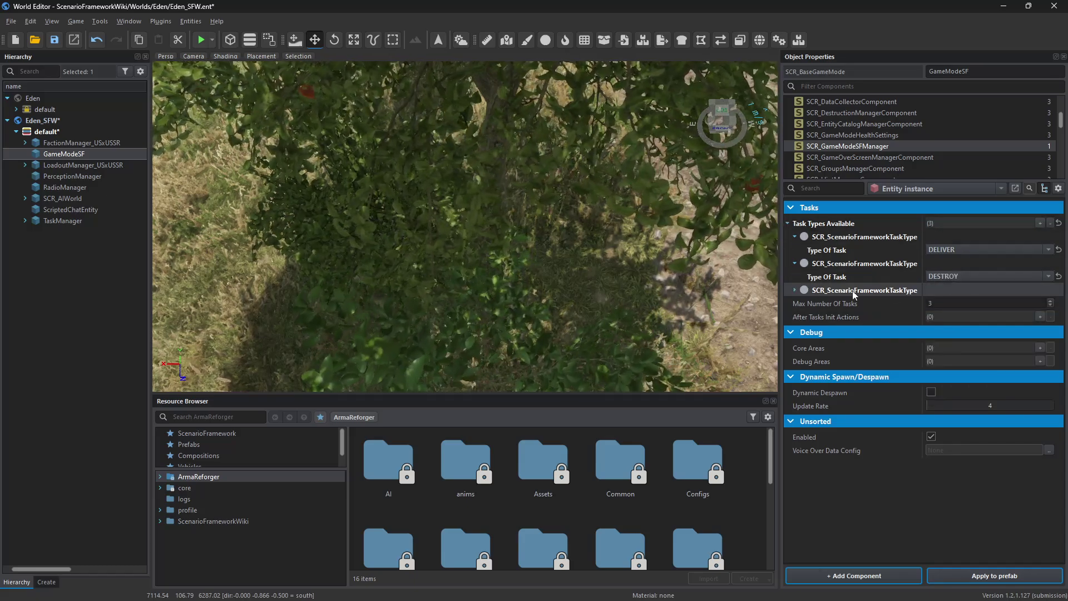
left_click(795, 290)
left_click(946, 304)
left_click(945, 344)
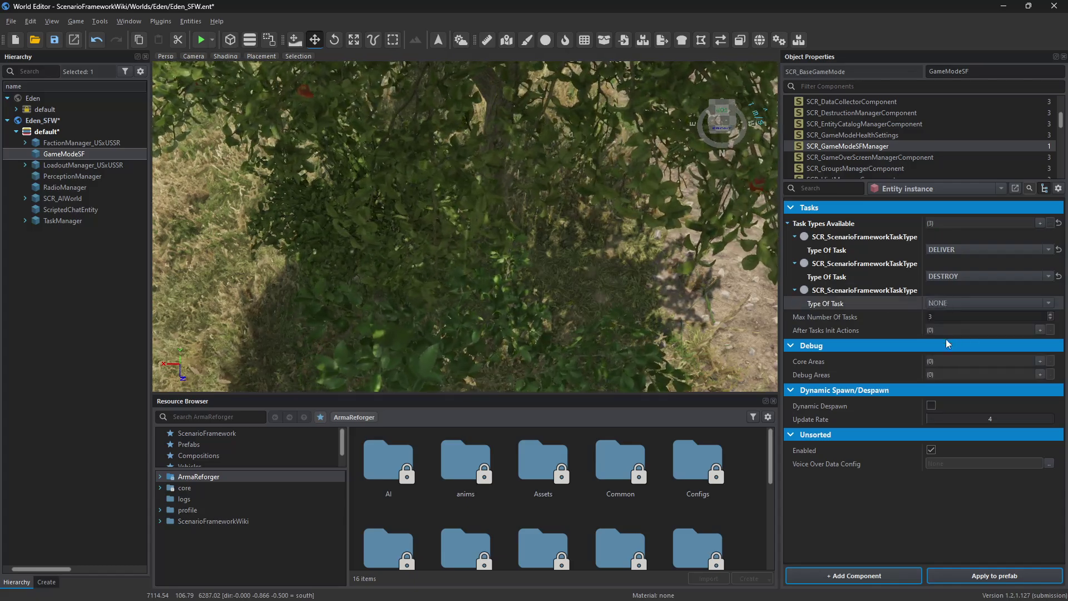
Step: Add a fourth entry to Task Types Available and set its Type Of Task to KILL
left_click(1040, 223)
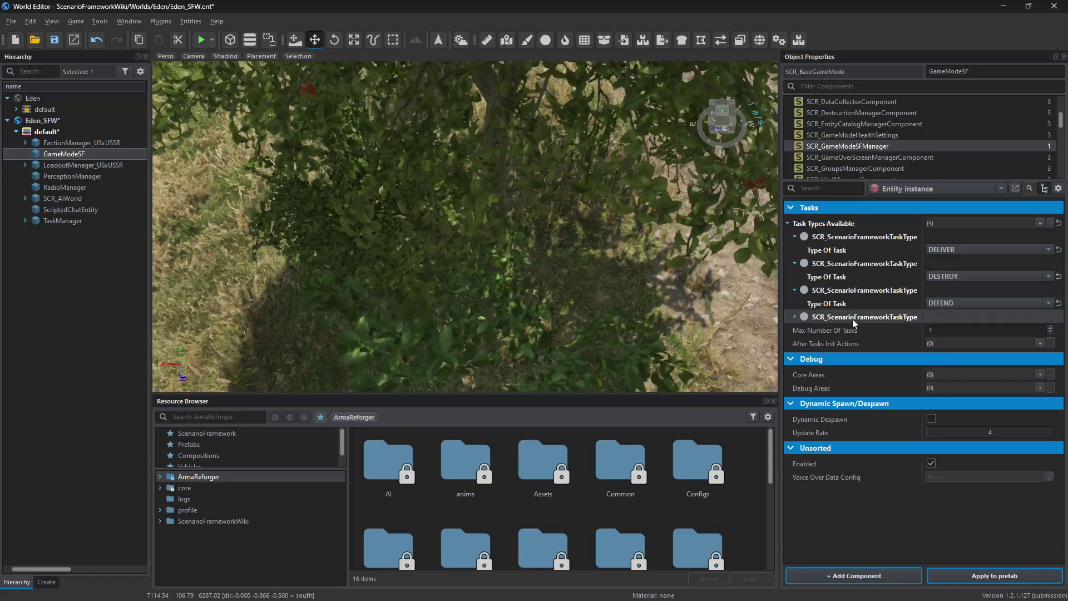
left_click(795, 316)
left_click(953, 330)
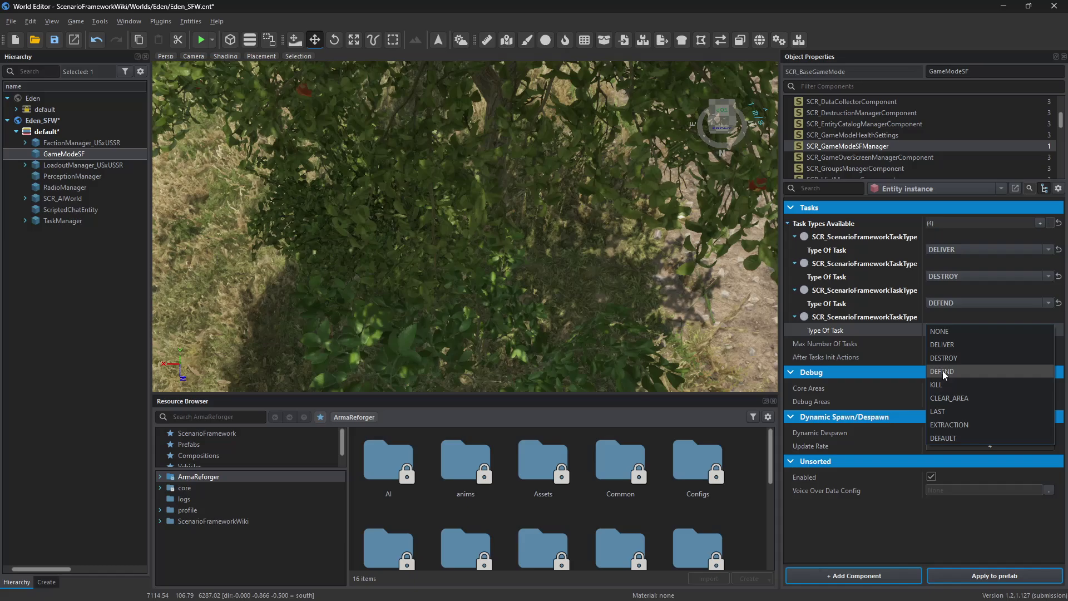
left_click(933, 382)
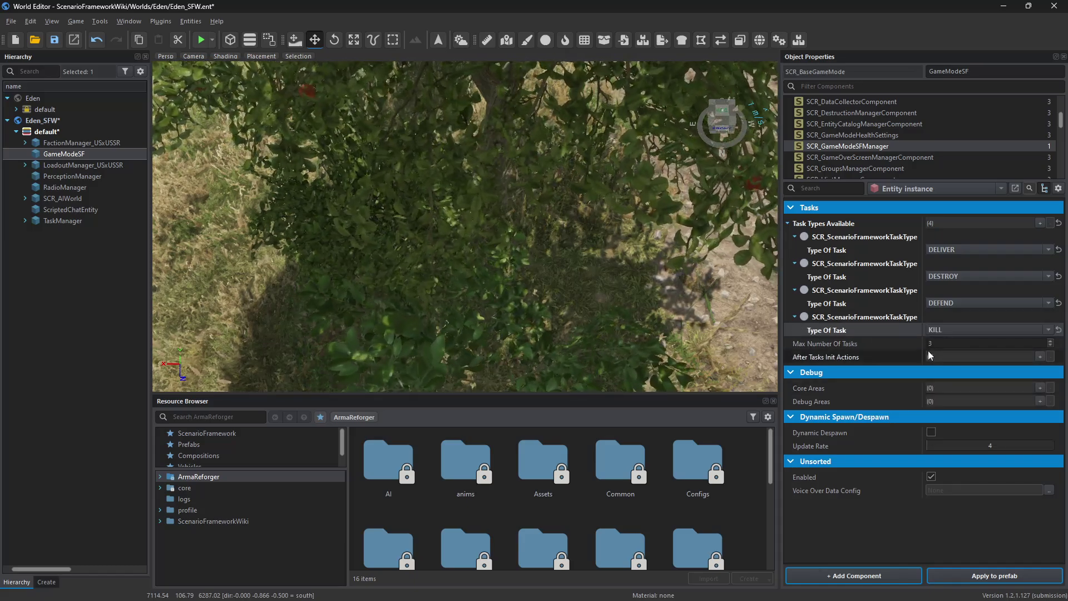
Step: Add a fifth entry to Task Types Available and set its Type Of Task to CLEAR_AREA
left_click(1038, 208)
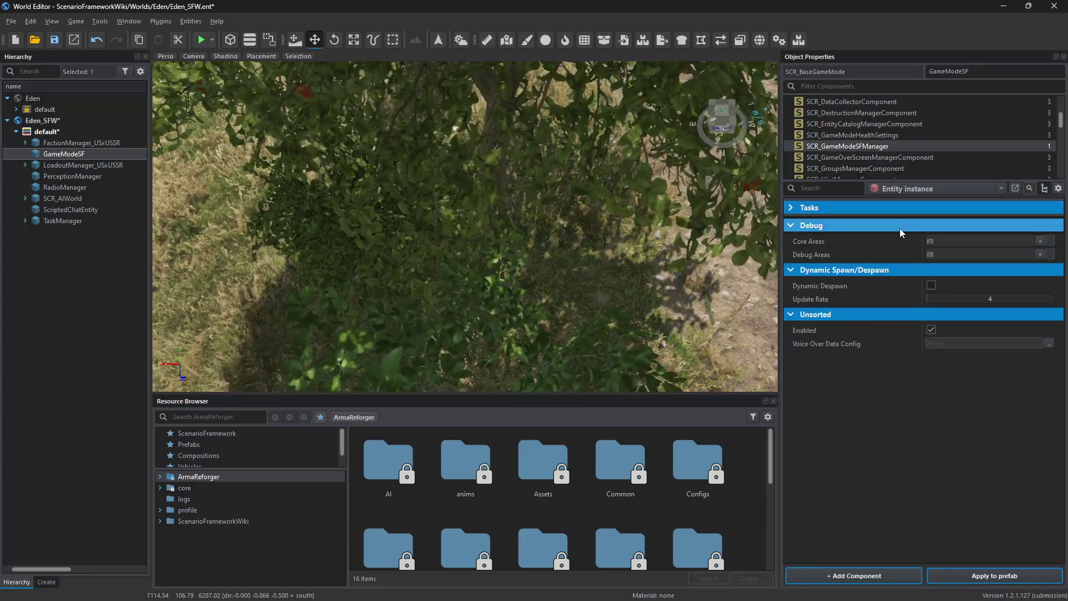
left_click(795, 208)
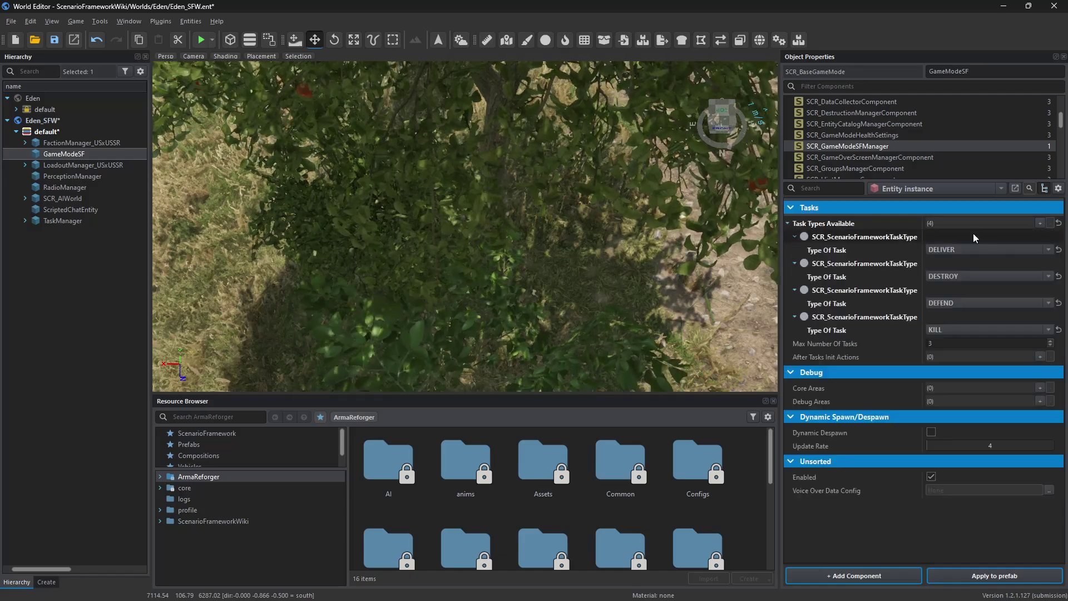
left_click(1040, 222)
left_click(796, 344)
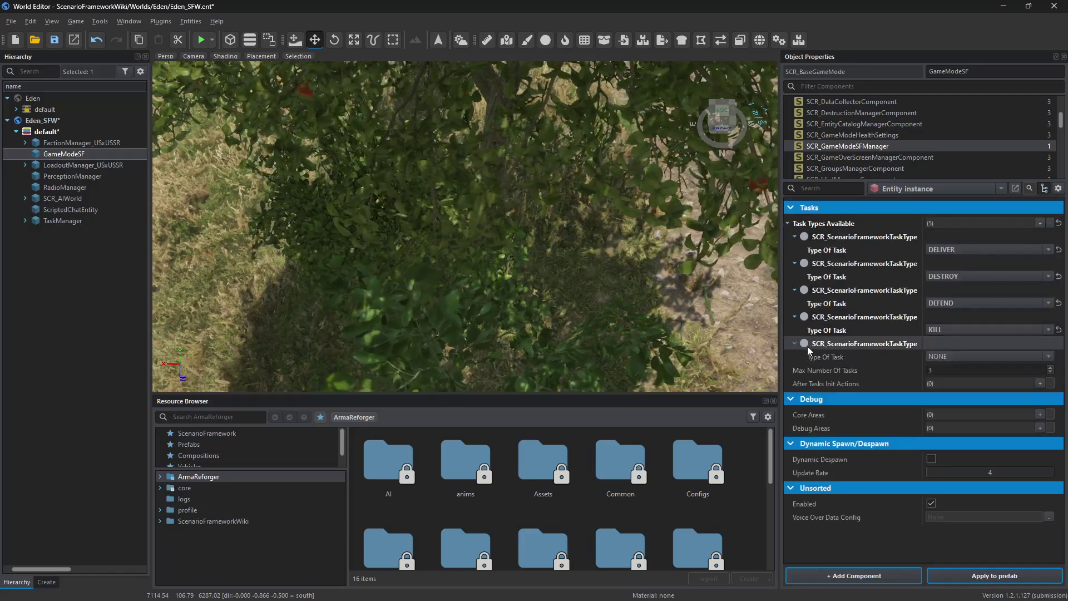
left_click(934, 358)
left_click(937, 424)
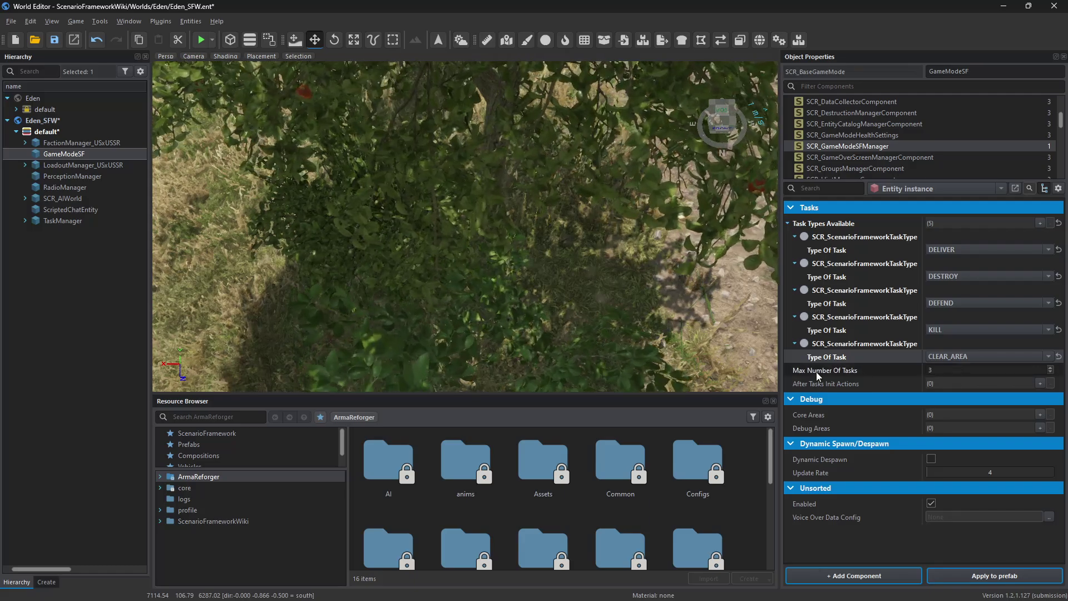
Step: Add an empty entry to Core Areas in the Debug settings of SCR_GameModeSFManager
left_click(939, 371)
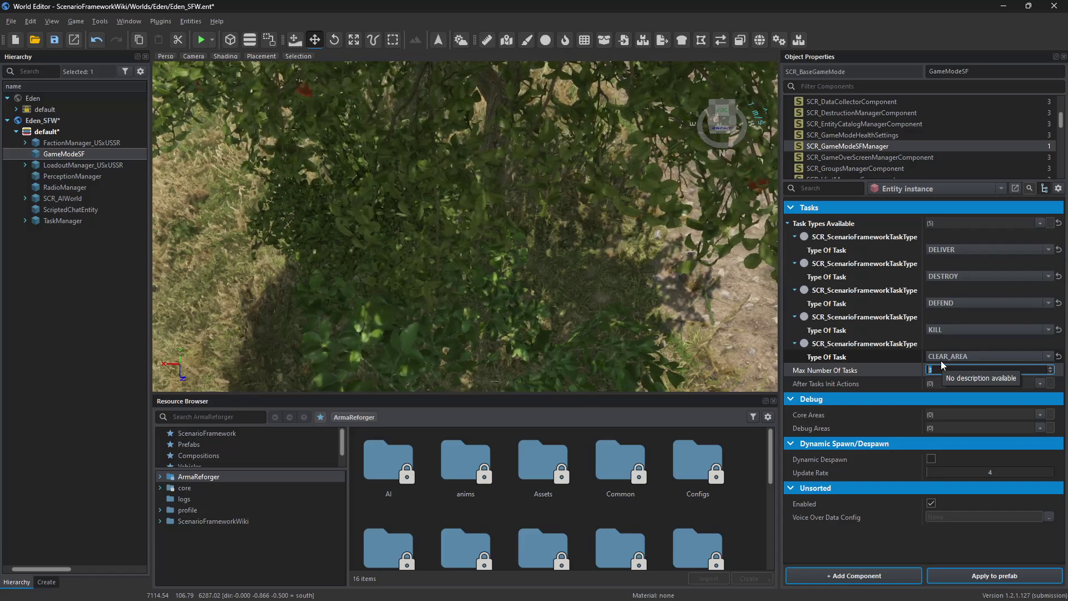
left_click(806, 400)
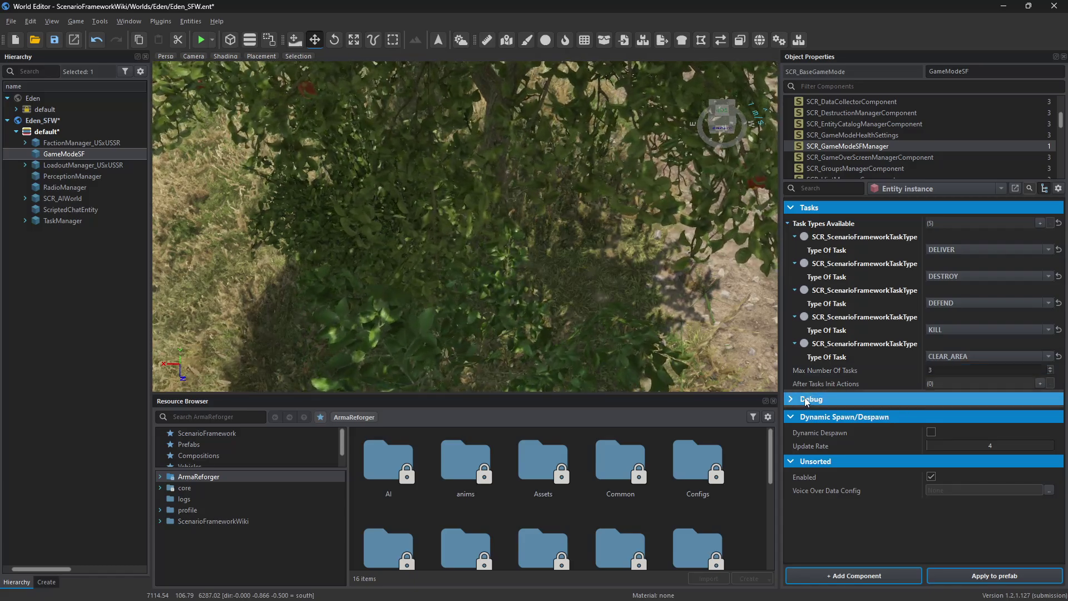
left_click(806, 399)
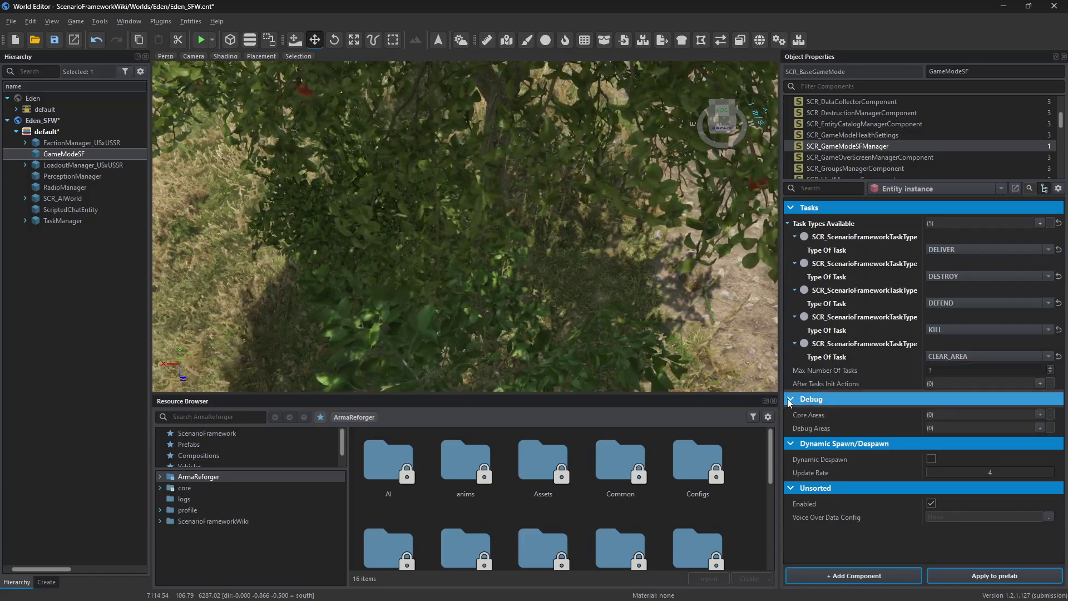
left_click(1039, 414)
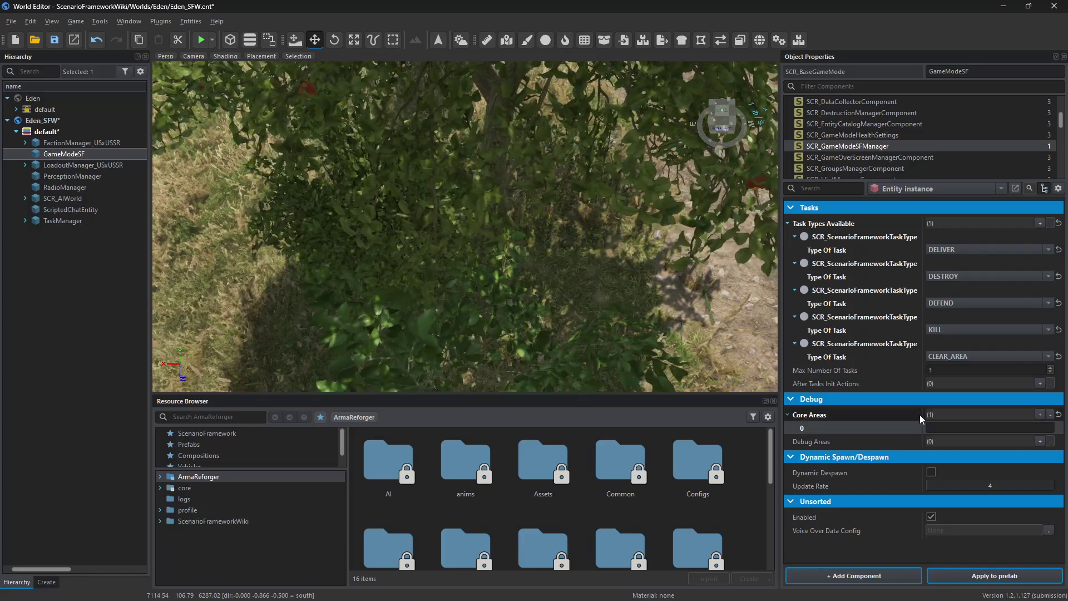
left_click(943, 428)
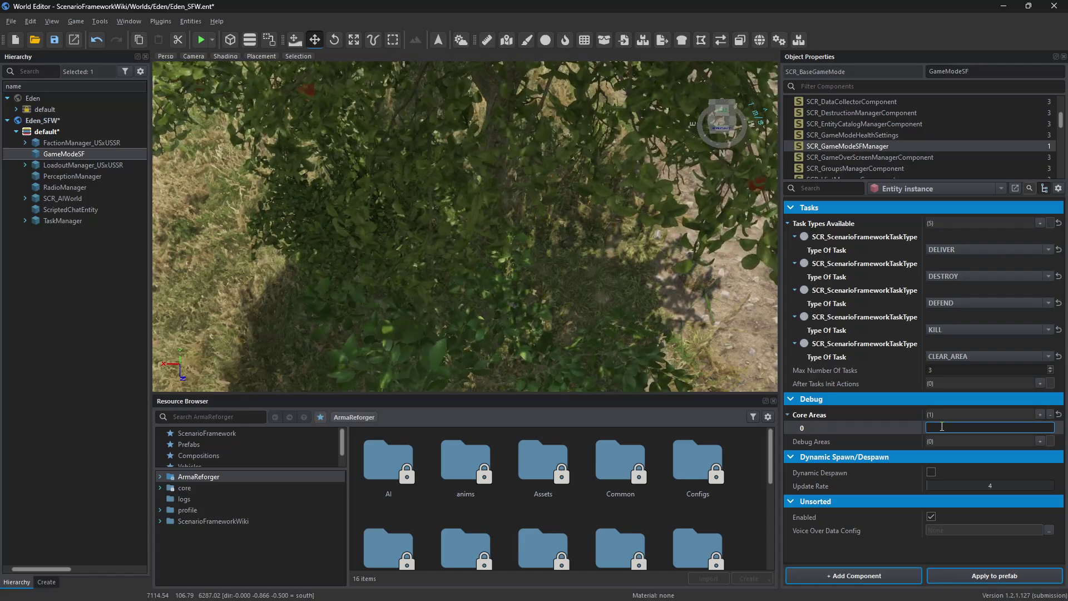
Step: Add an entry to Debug Areas, inspect its Forced Area, Forced Layer Task and Forced Slot Task properties, and collapse both area lists
left_click(1039, 441)
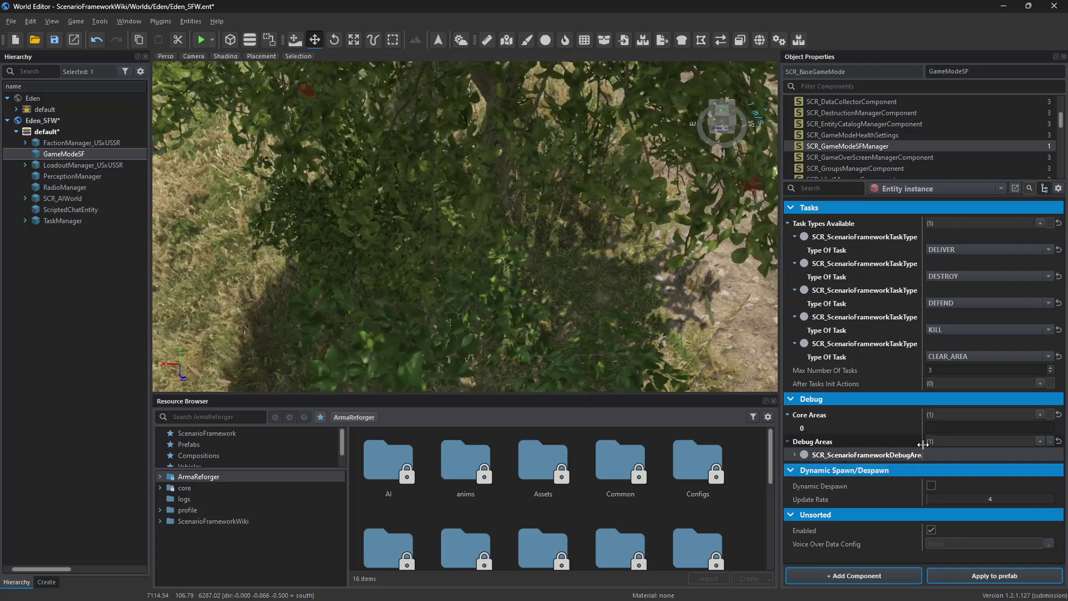
left_click_drag(922, 445, 947, 445)
left_click(795, 454)
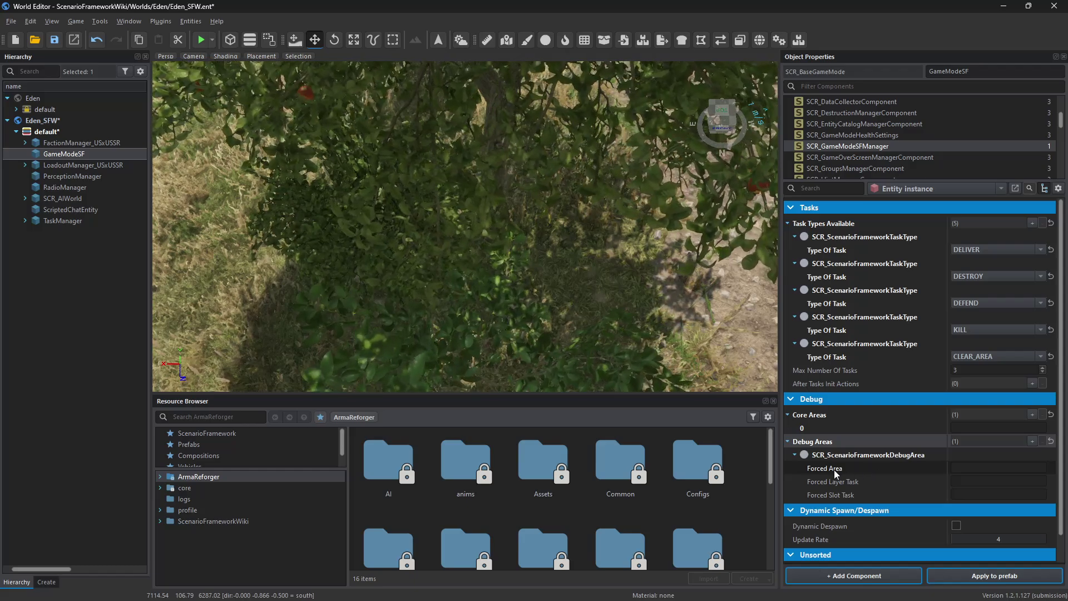
mouse_move(840, 497)
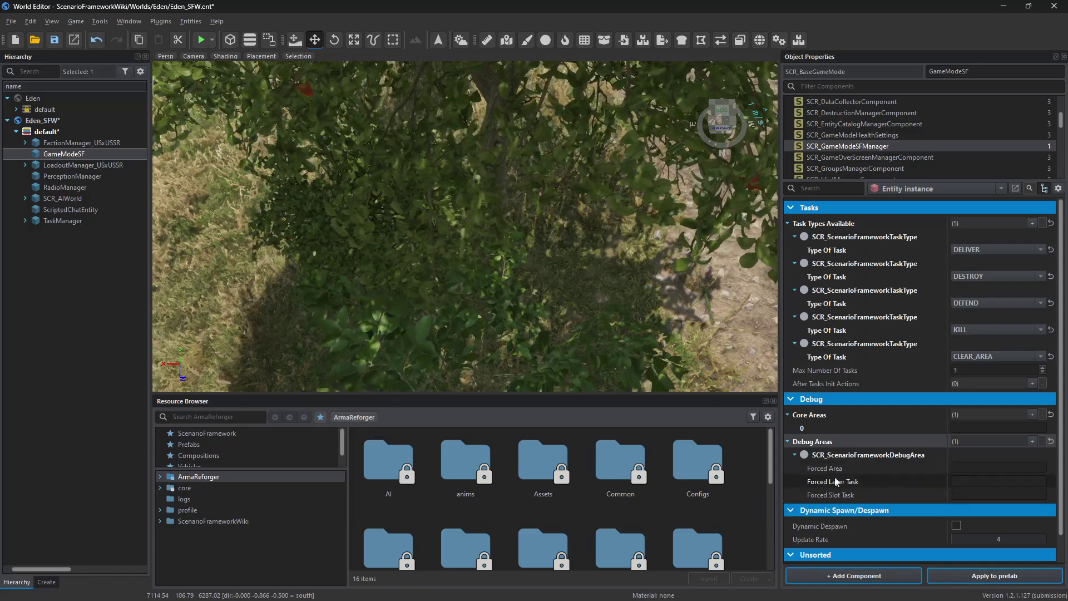
mouse_move(842, 465)
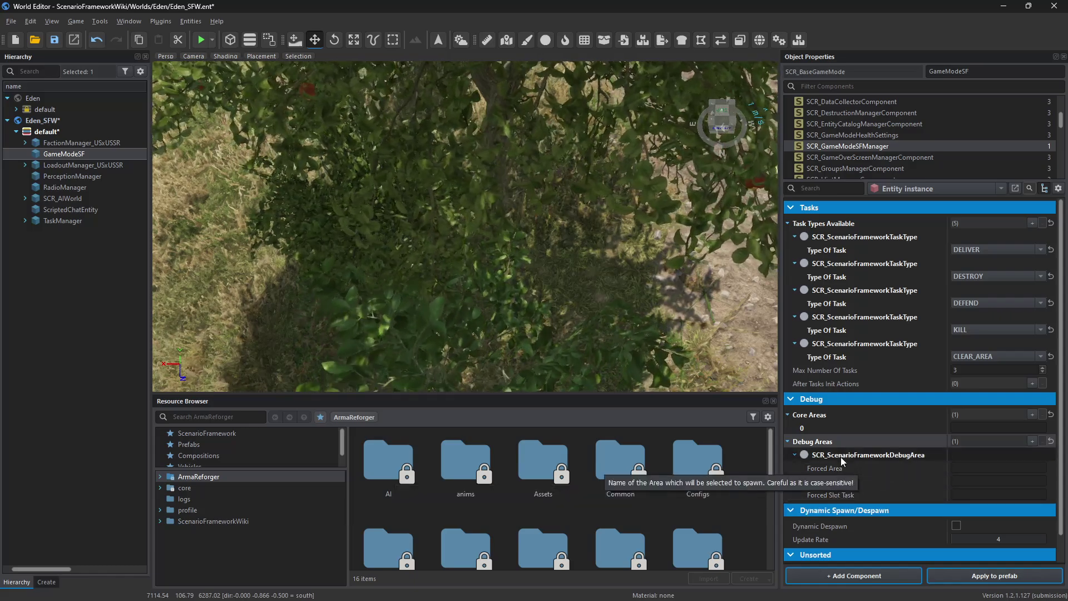
left_click(788, 439)
left_click(787, 415)
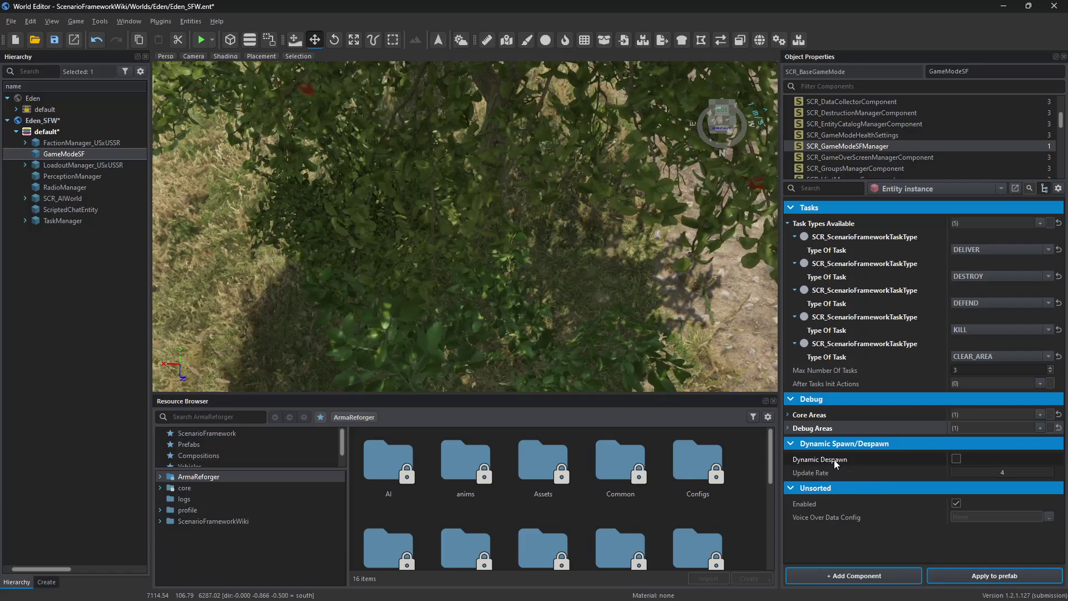
Step: Enable Dynamic Despawn in the Dynamic Spawn/Despawn settings and review the Update Rate property
mouse_move(836, 464)
left_click(956, 462)
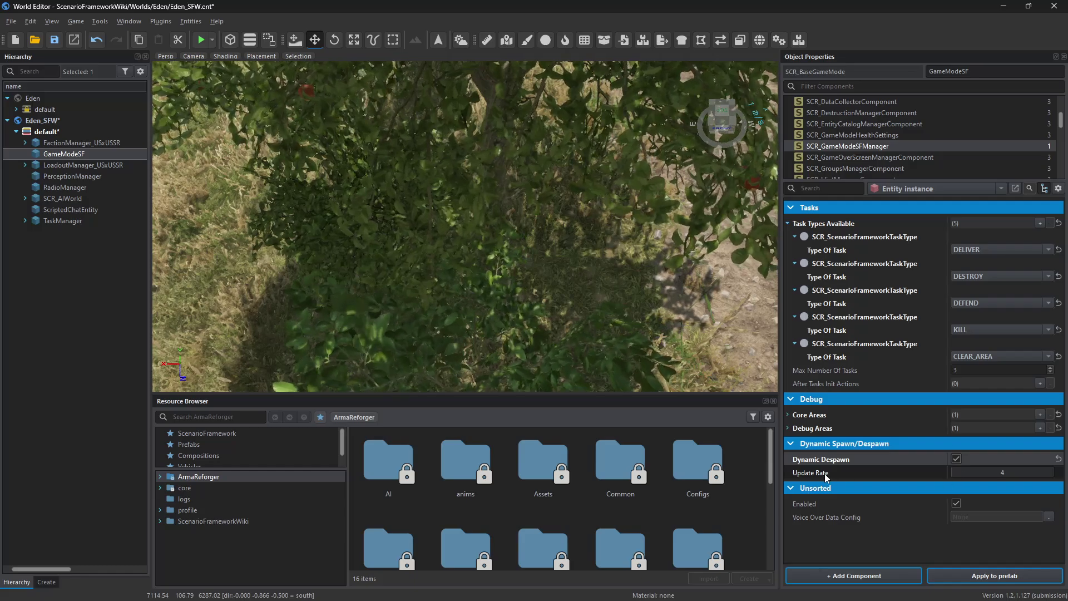
mouse_move(961, 473)
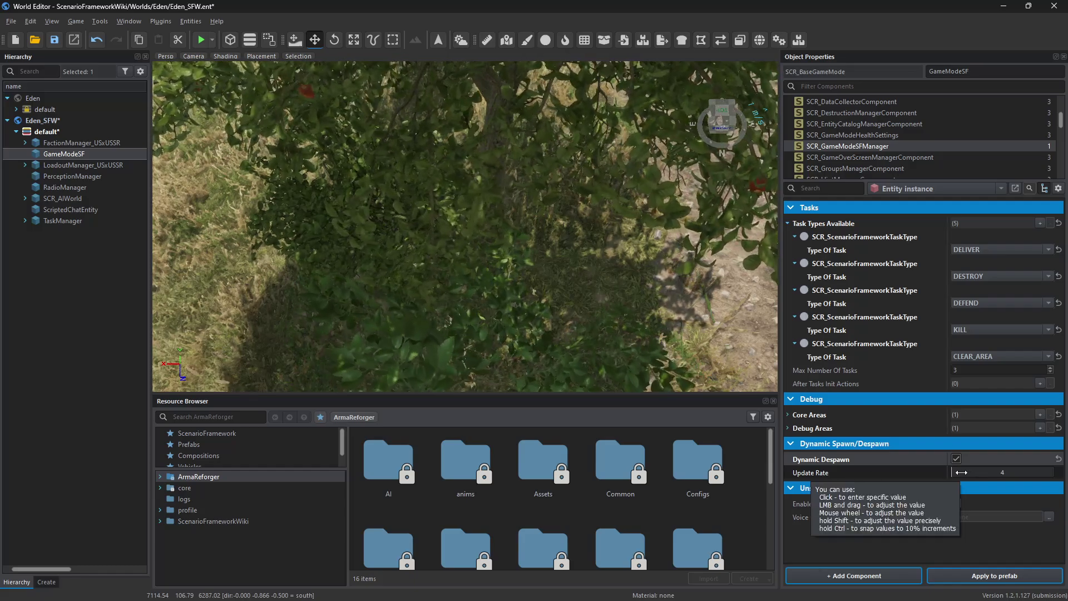
mouse_move(832, 462)
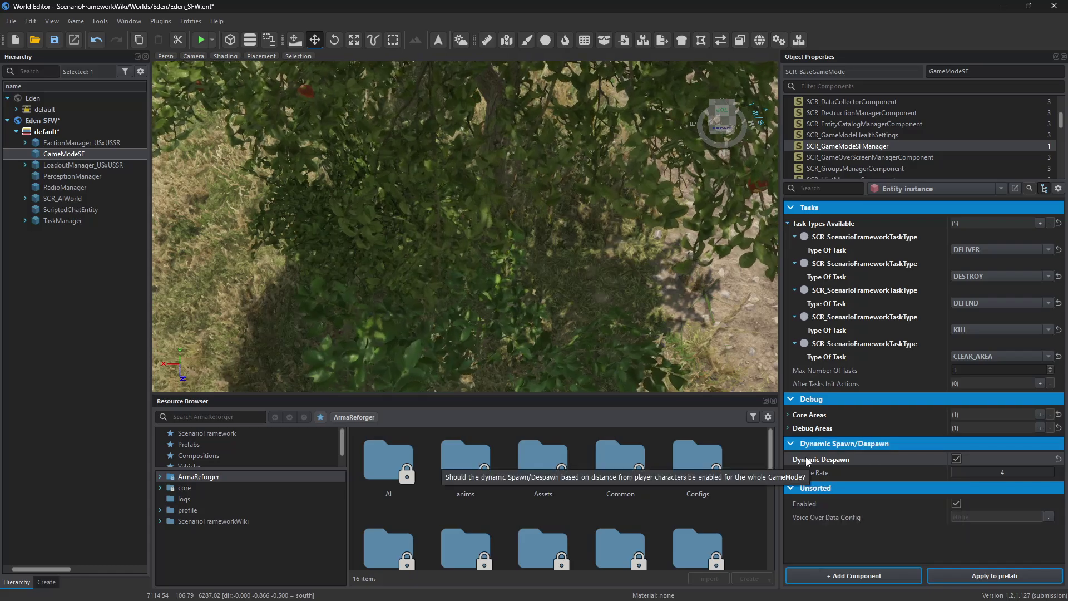
mouse_move(848, 478)
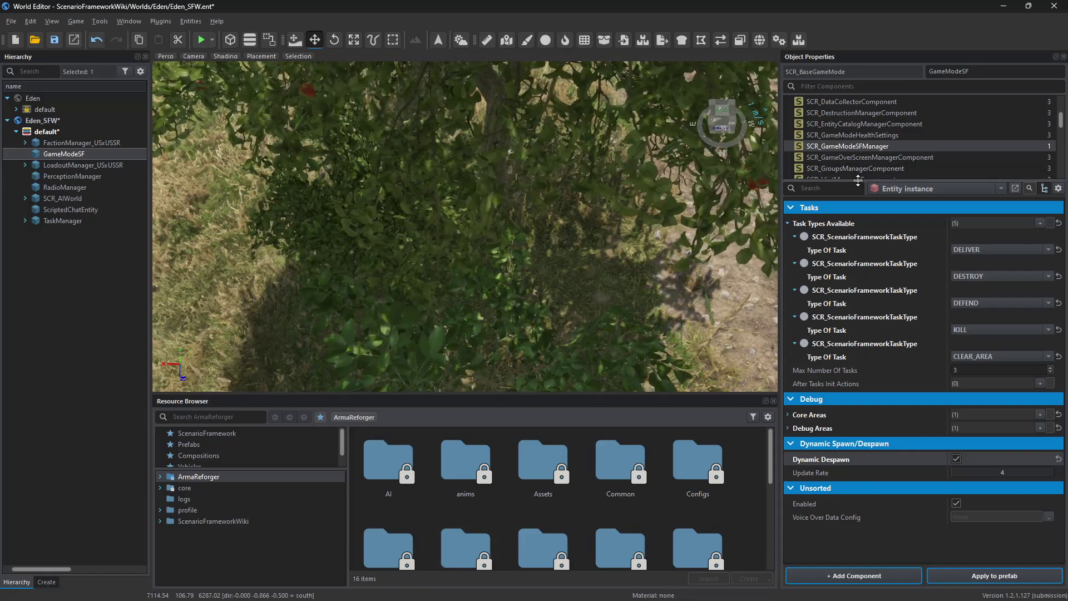
Step: Add the SCR_TimeAndWeatherHandlerComponent to GameModeSF, finding it by searching for "timeand"
left_click_drag(858, 181, 861, 367)
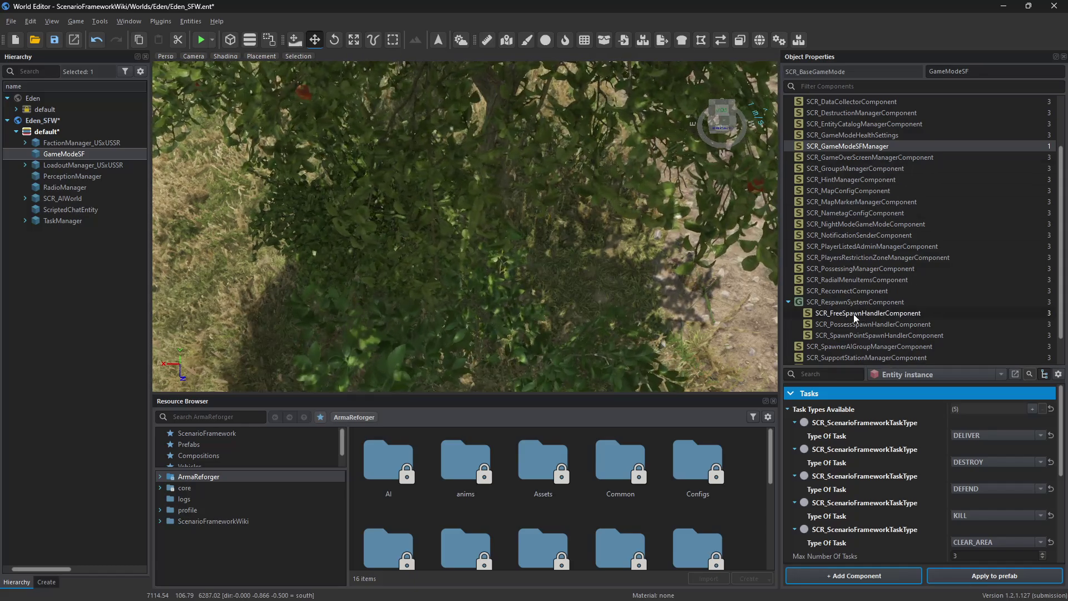
left_click(859, 573)
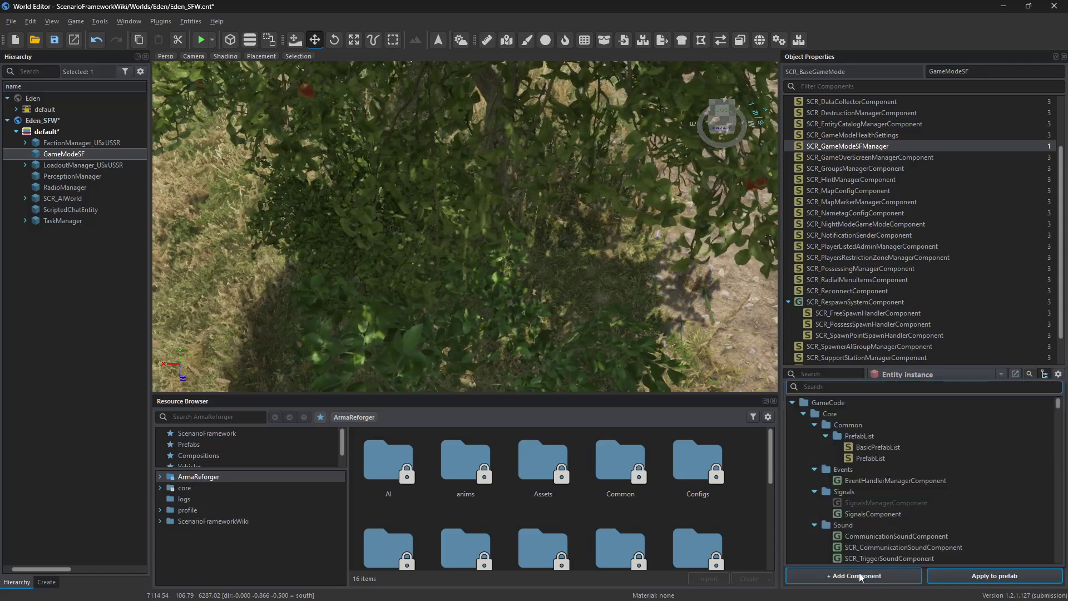
type("tIME")
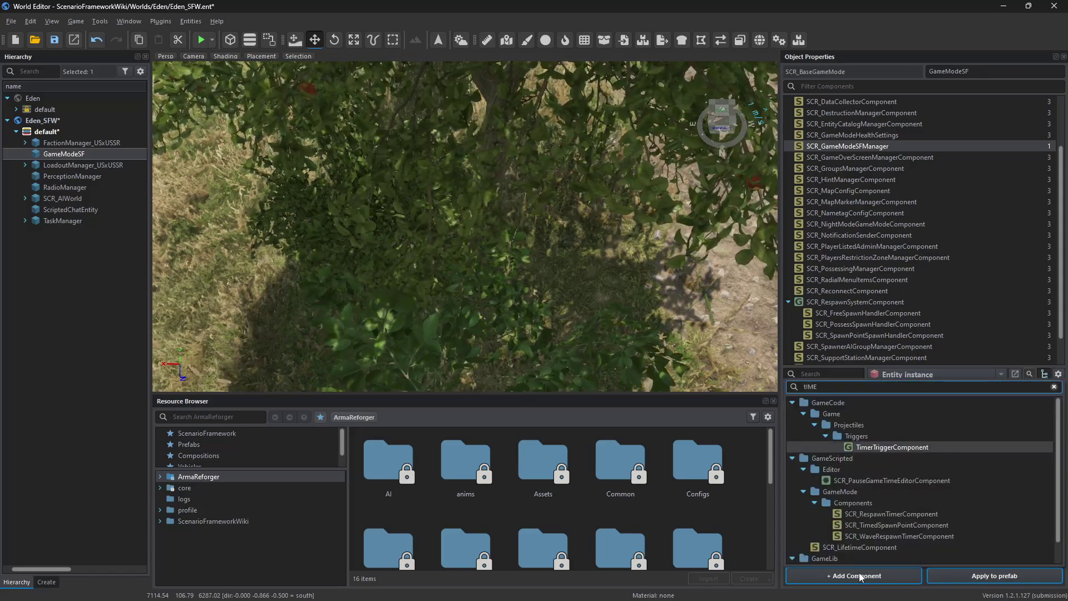
type("AND")
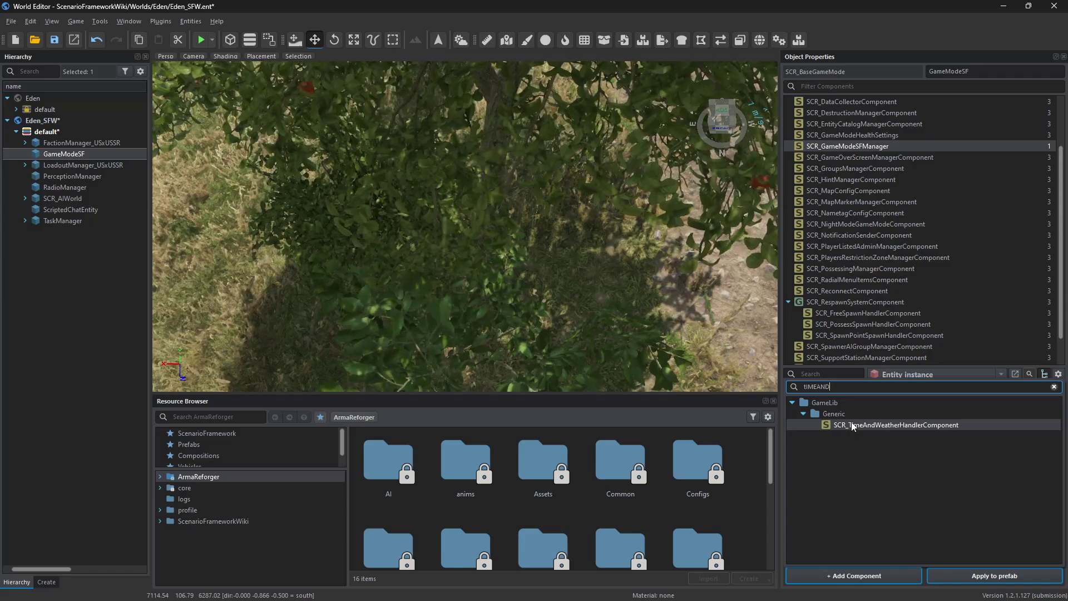
left_click(851, 425)
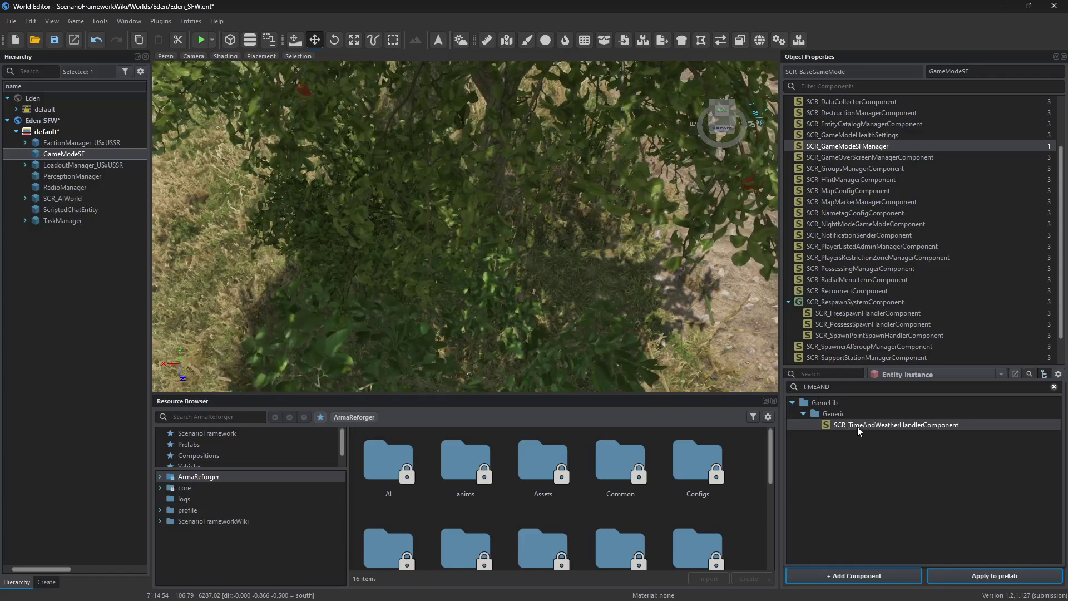
double_click(902, 425)
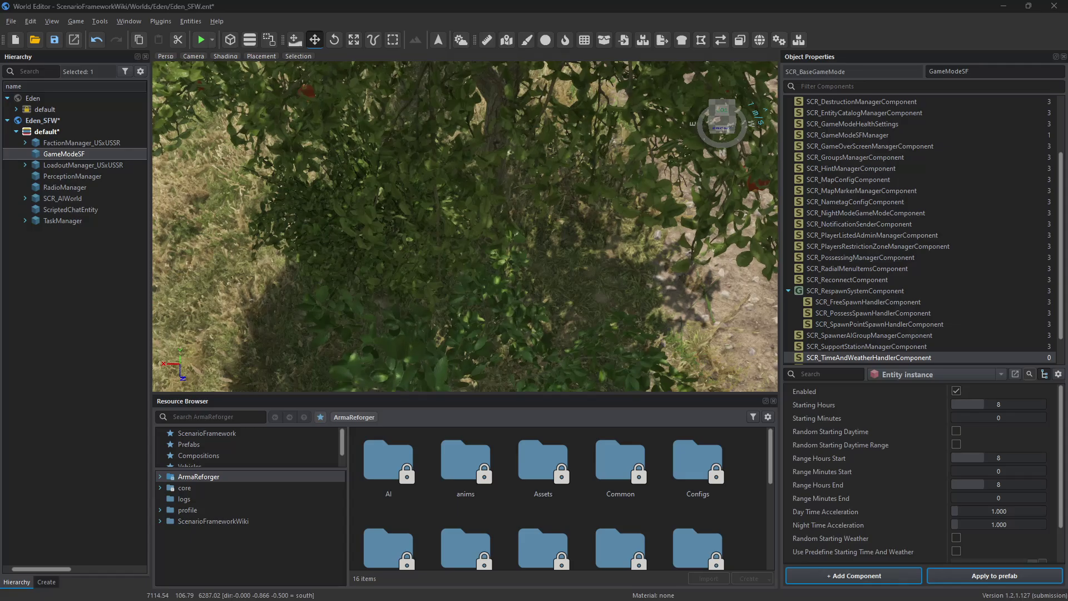
Step: Check the wiki's GameMode Manager Settings section and, back in World Editor, reselect SCR_GameModeSFManager and look over the component list
key("alt+Tab")
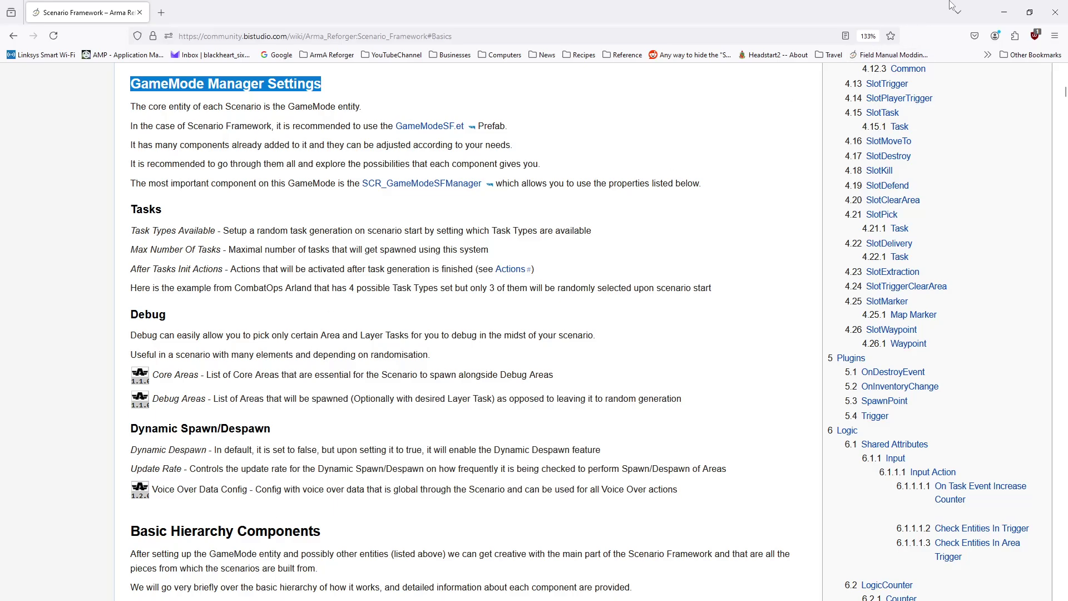
left_click(1004, 12)
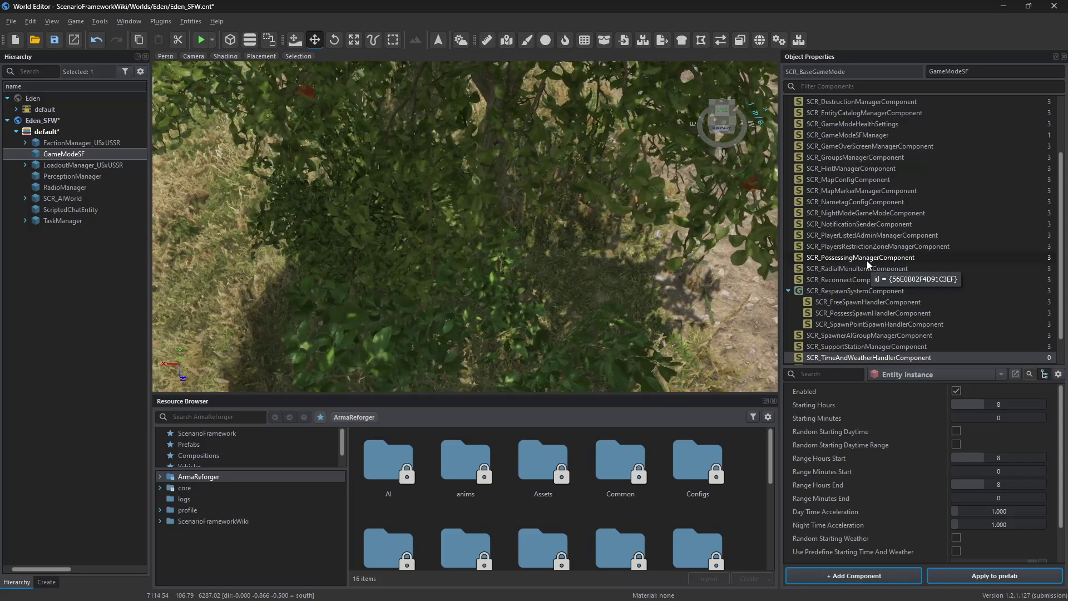
scroll(852, 242, "up", 3)
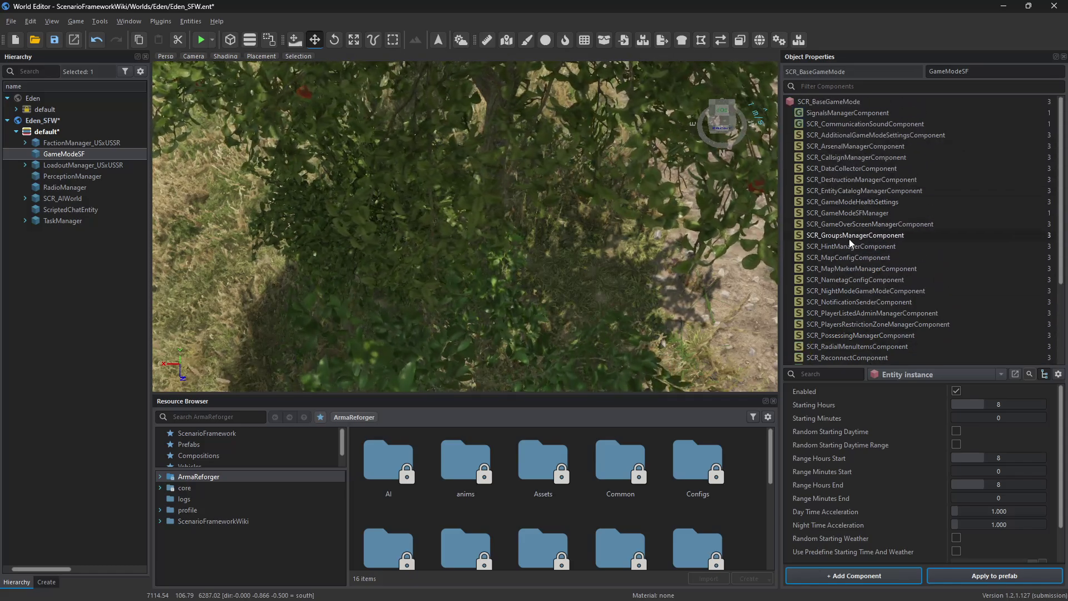
left_click(835, 215)
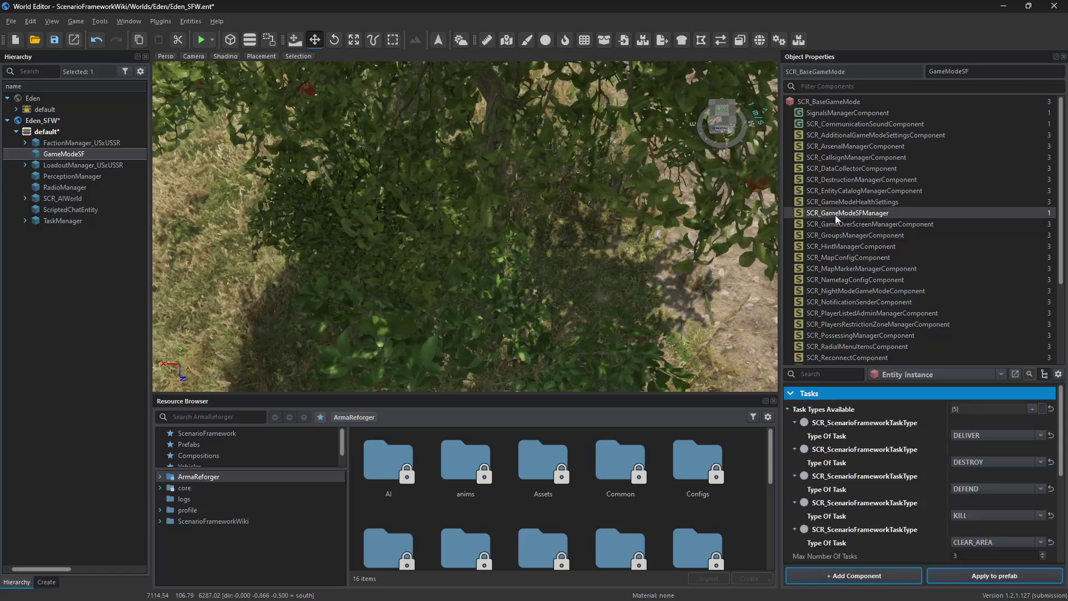
scroll(826, 304, "down", 3)
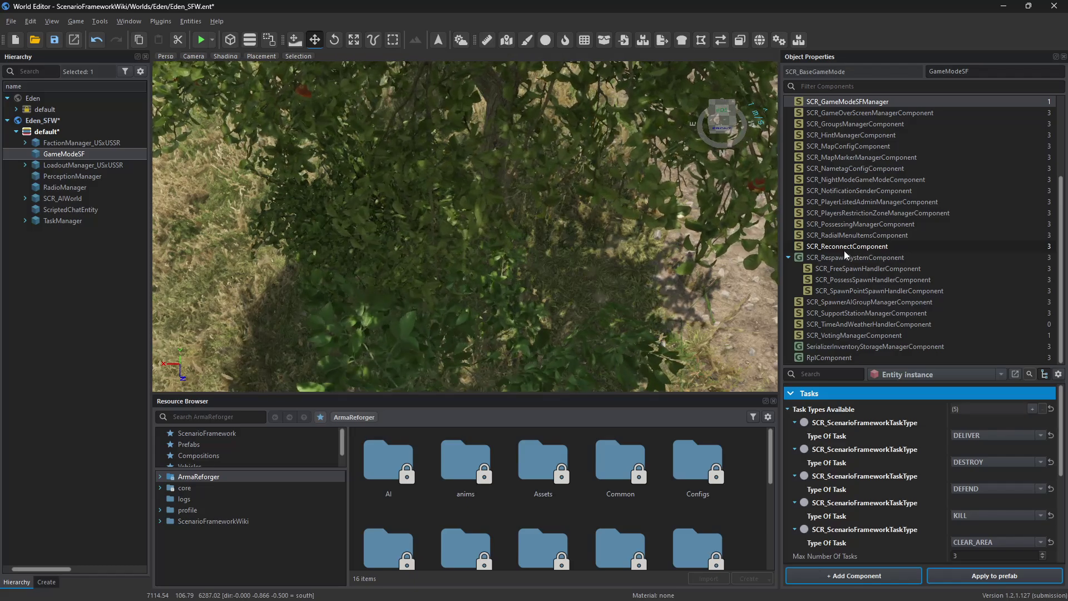
left_click_drag(780, 248, 849, 248)
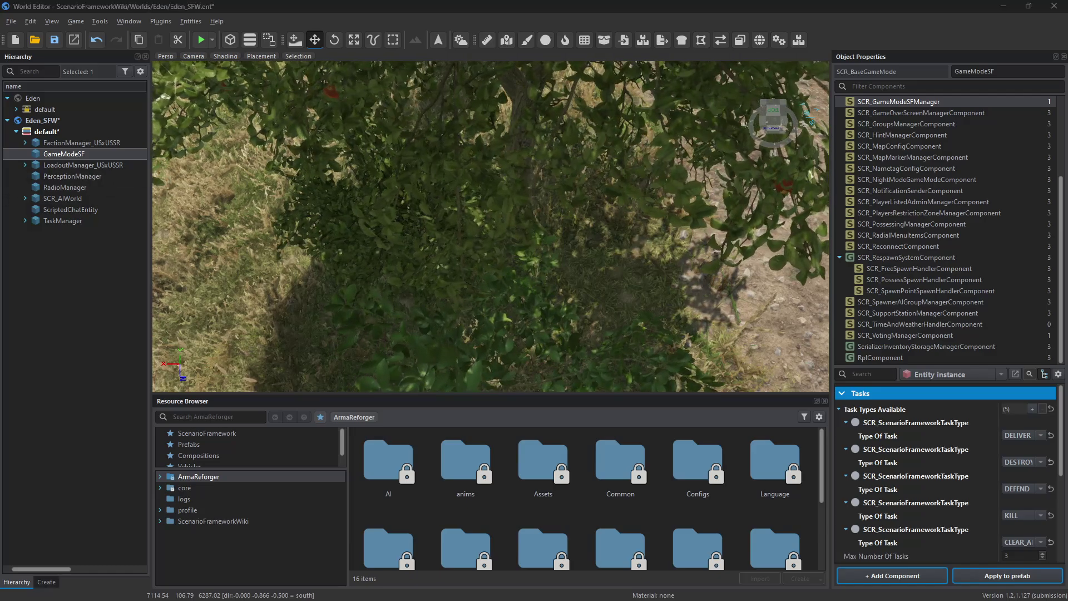
Step: Switch to the Scenario Framework wiki in the browser and read on from GameMode Manager Settings to Basic Hierarchy Components
key("alt+Tab")
scroll(376, 267, "down", 1)
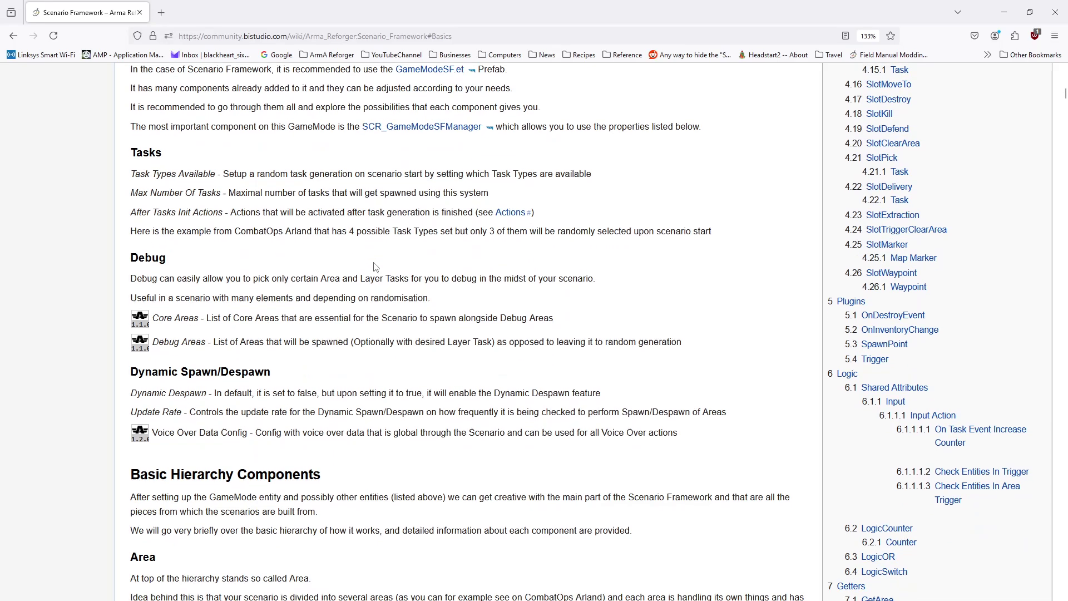
scroll(376, 267, "up", 3)
scroll(362, 289, "down", 5)
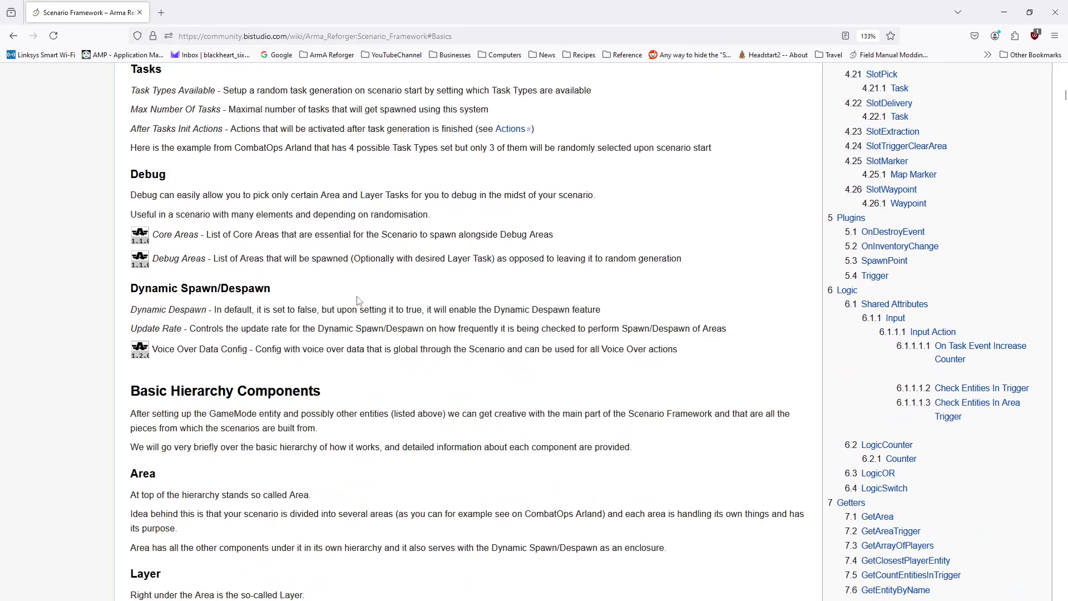
scroll(322, 347, "down", 4)
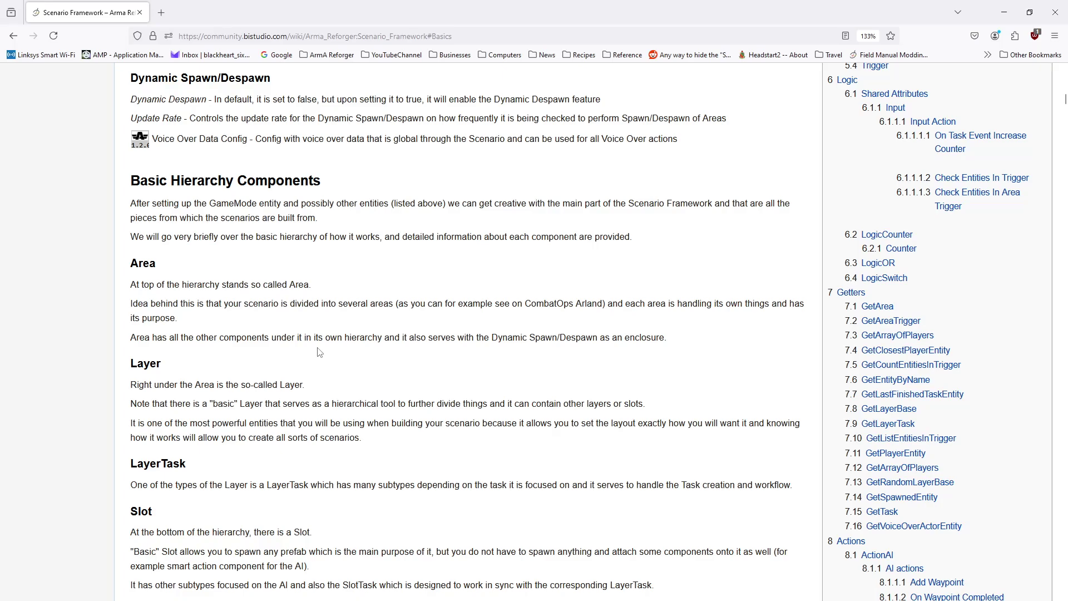